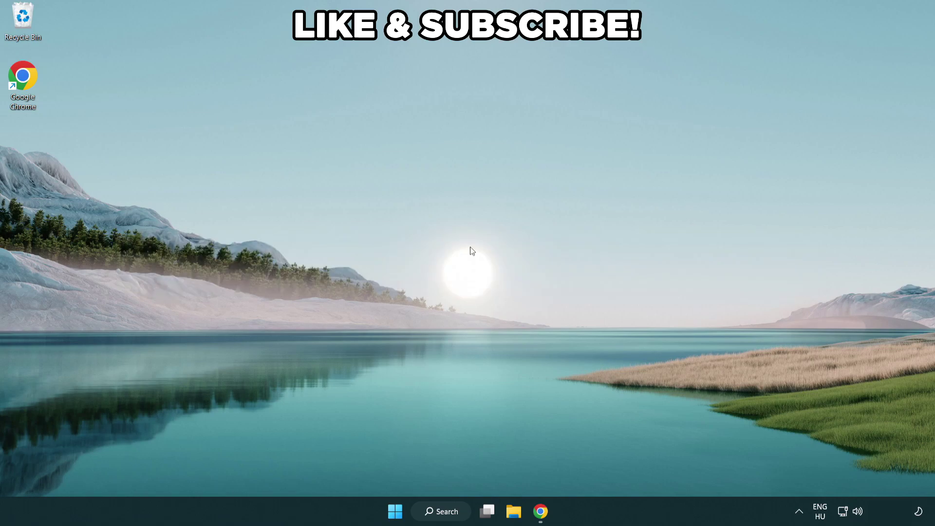
Step: Search Windows for 'edit power plan' to bring up the Control Panel item
left_click(451, 514)
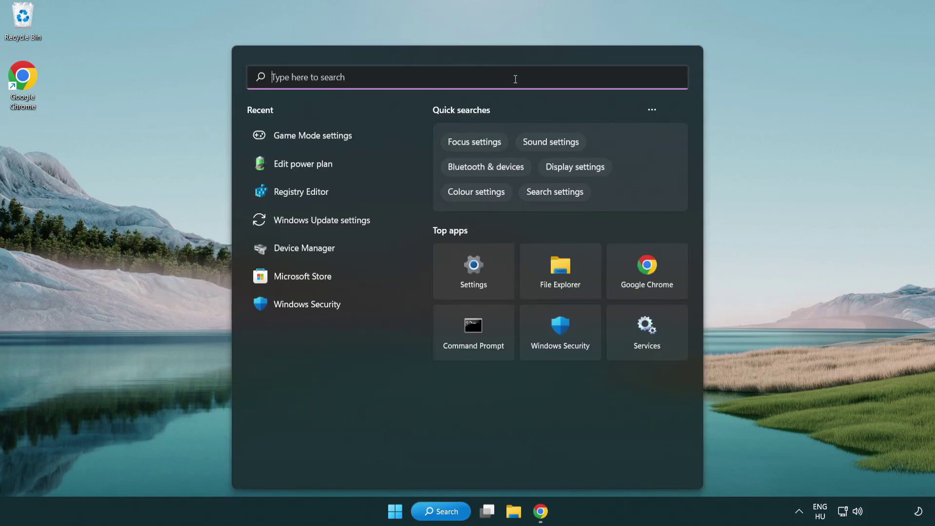
type("edit power ")
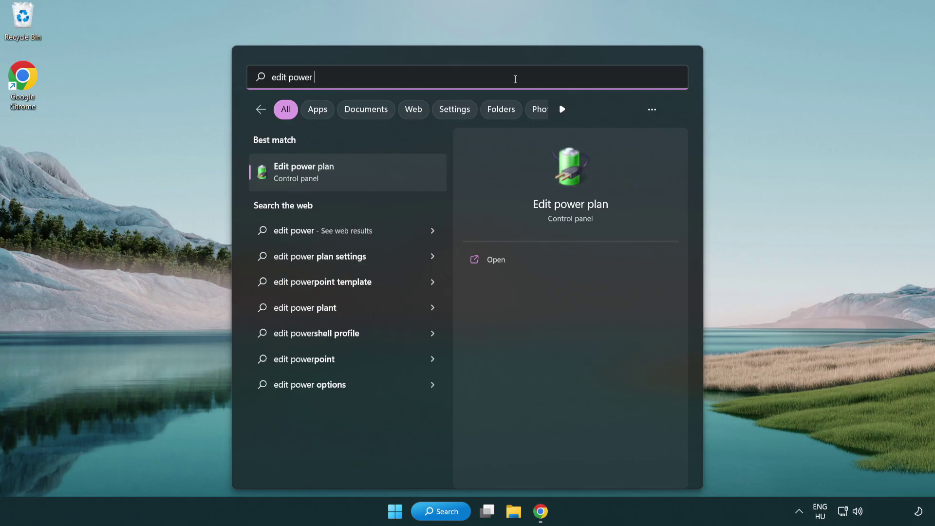
type("plan")
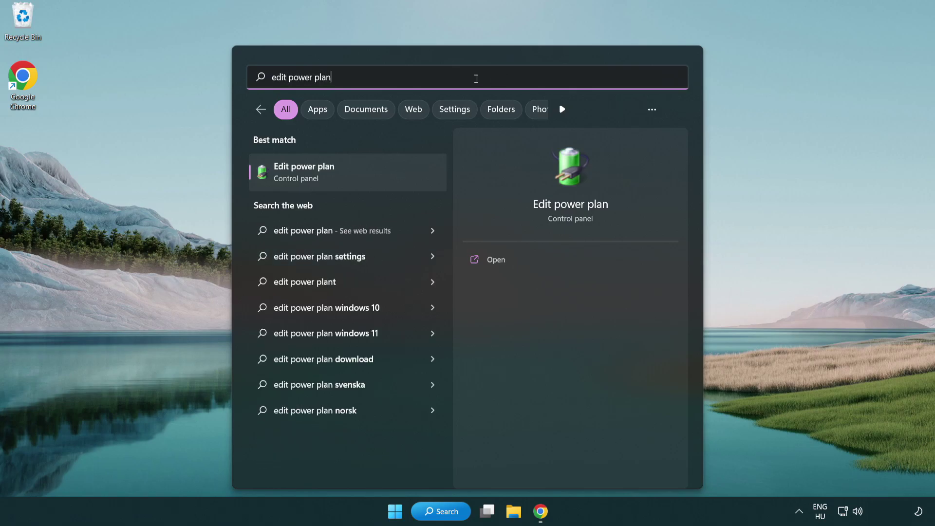
Step: Make High performance the active power plan in Power Options, then close the window
left_click(351, 173)
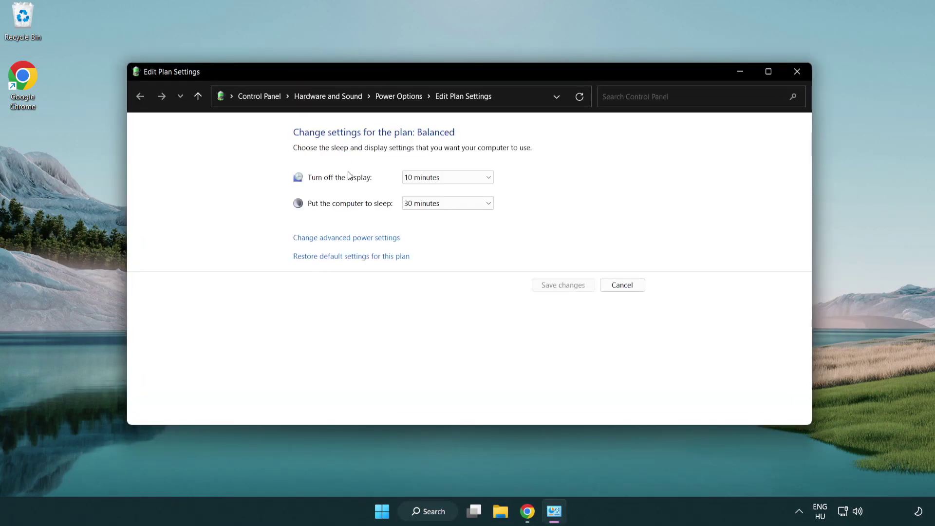
left_click(399, 97)
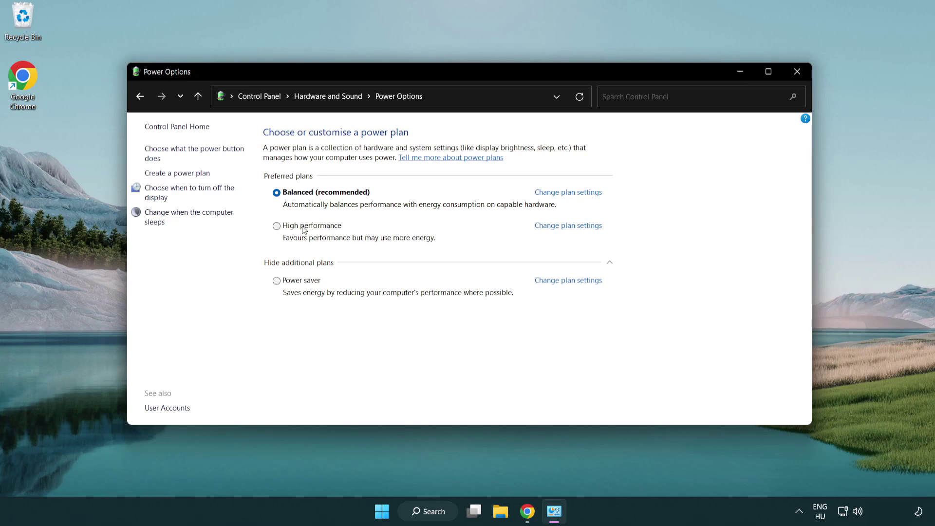
left_click(277, 226)
left_click(797, 73)
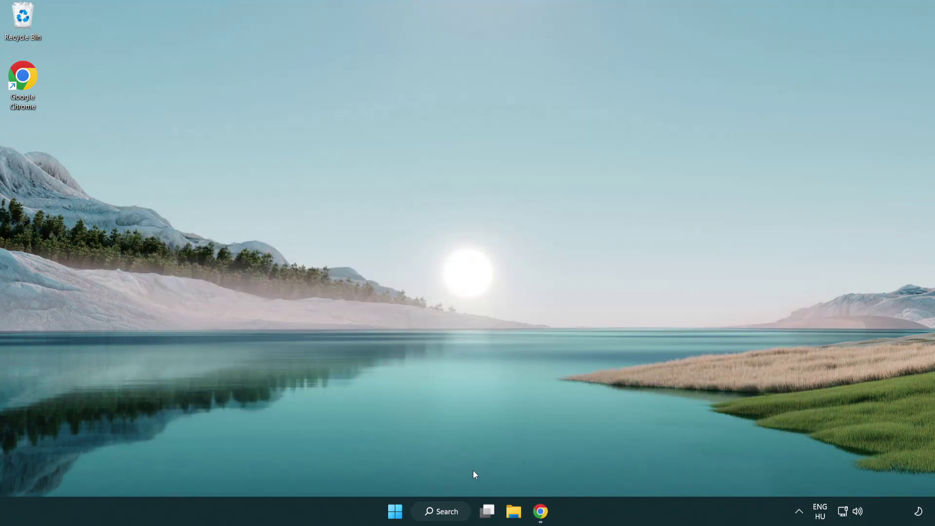
Step: Launch Device Manager from a 'device manager' search and center its window
left_click(453, 511)
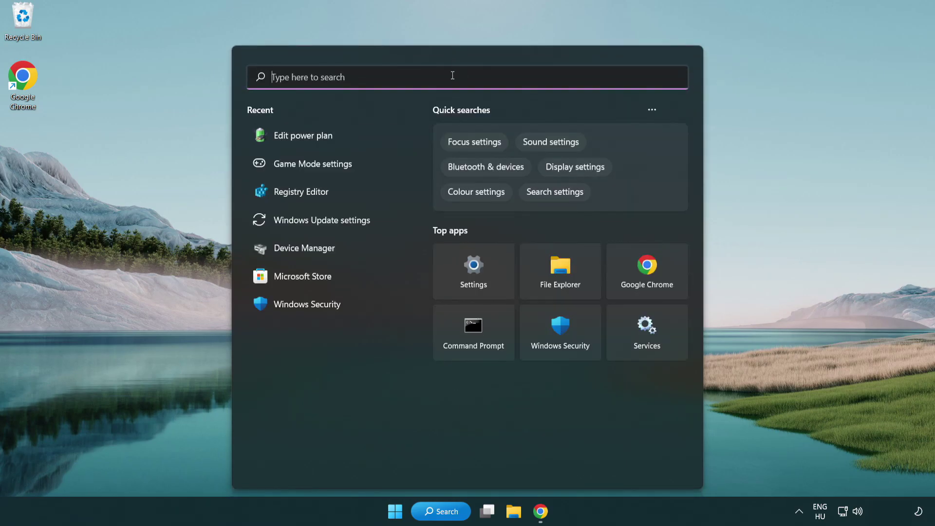
type("device manager")
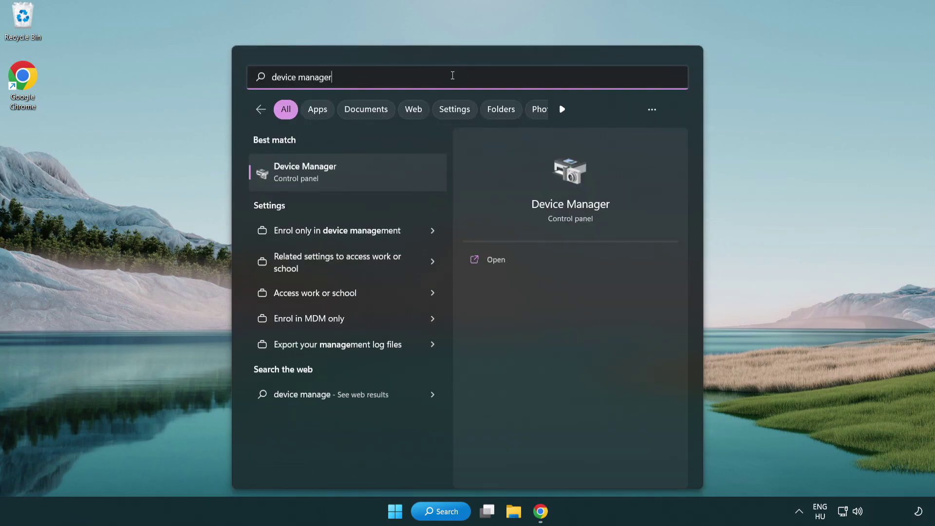
left_click(359, 177)
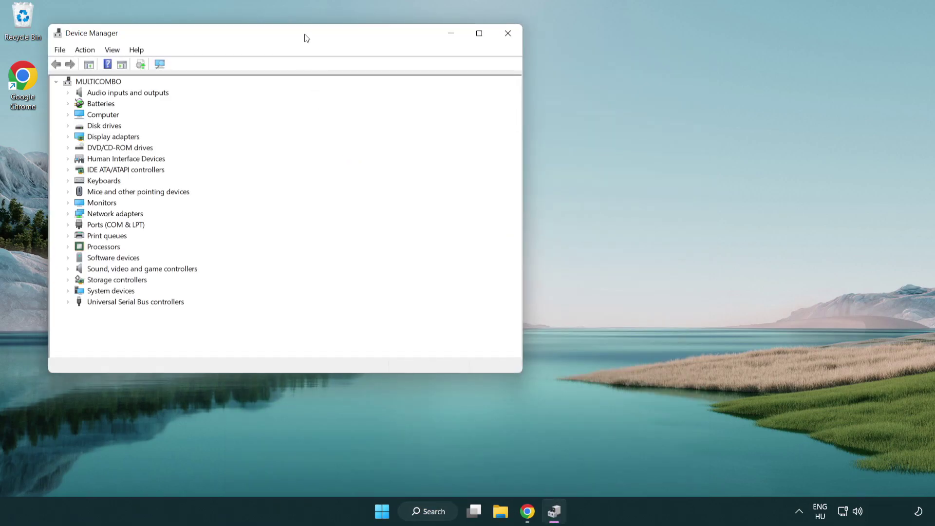
left_click_drag(306, 38, 480, 87)
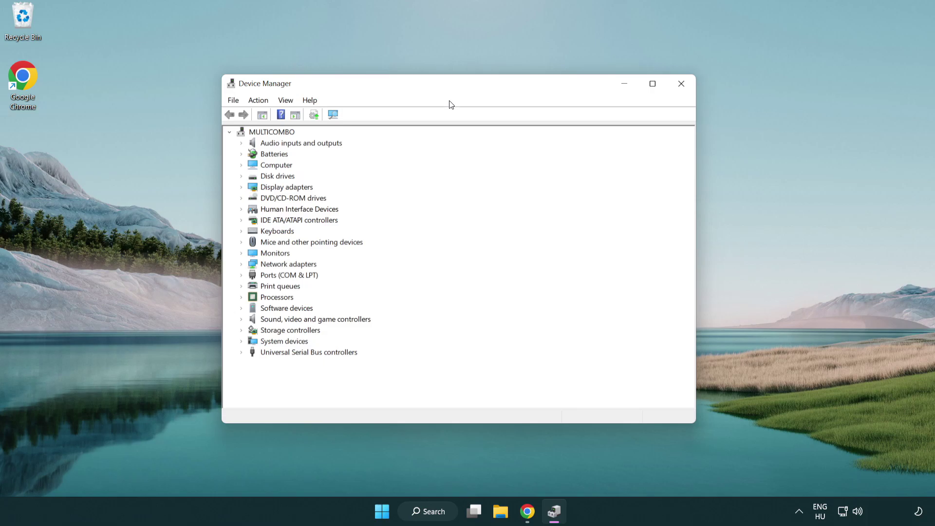
Step: Expand Display adapters and bring up the context menu for VMware SVGA 3D
left_click(253, 187)
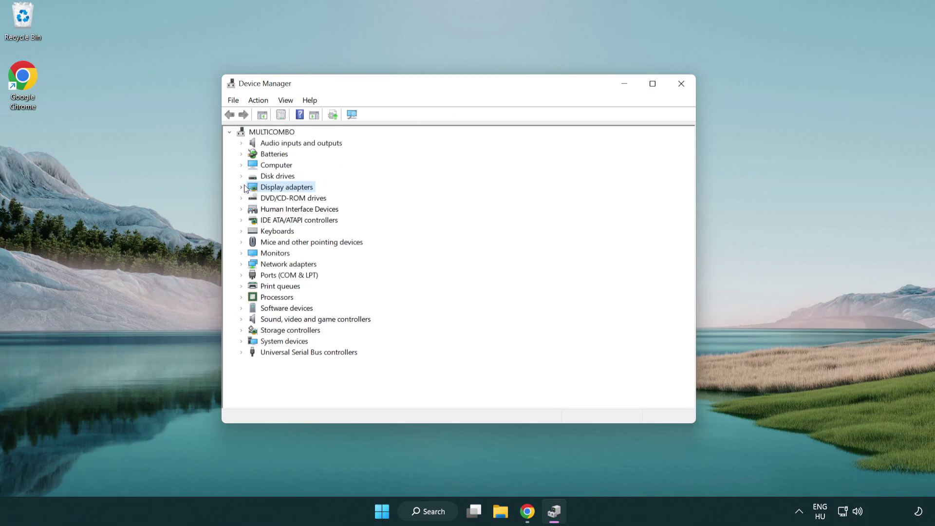
left_click(241, 187)
left_click(264, 199)
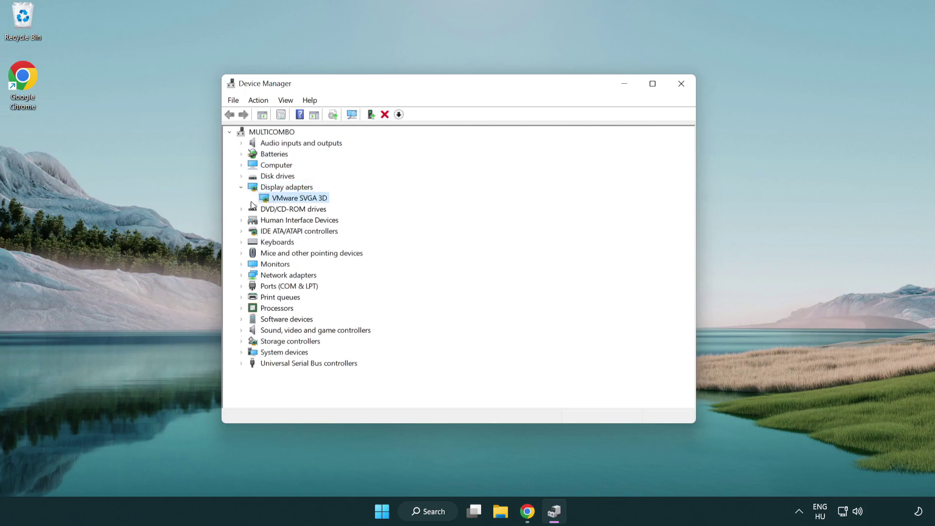
right_click(294, 202)
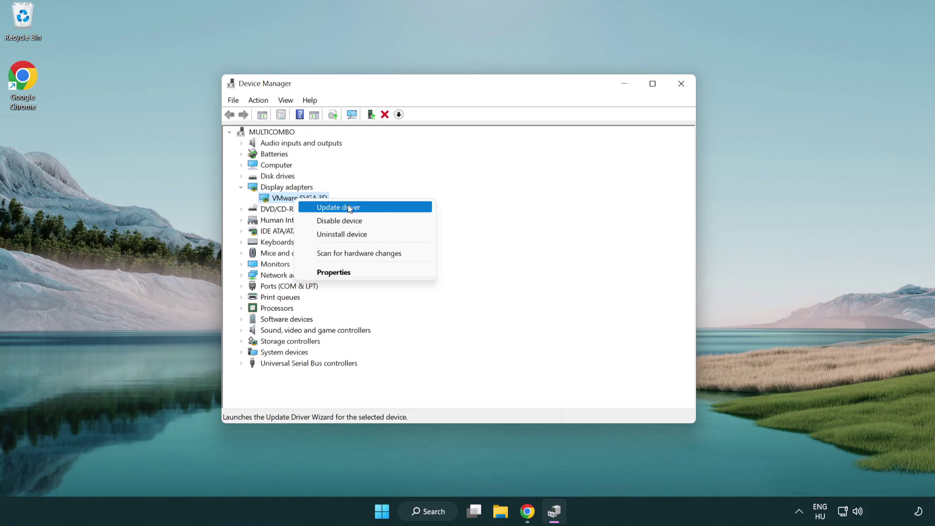
Step: Auto-search for a VMware SVGA 3D driver update, confirm best drivers installed, close Device Manager
left_click(373, 208)
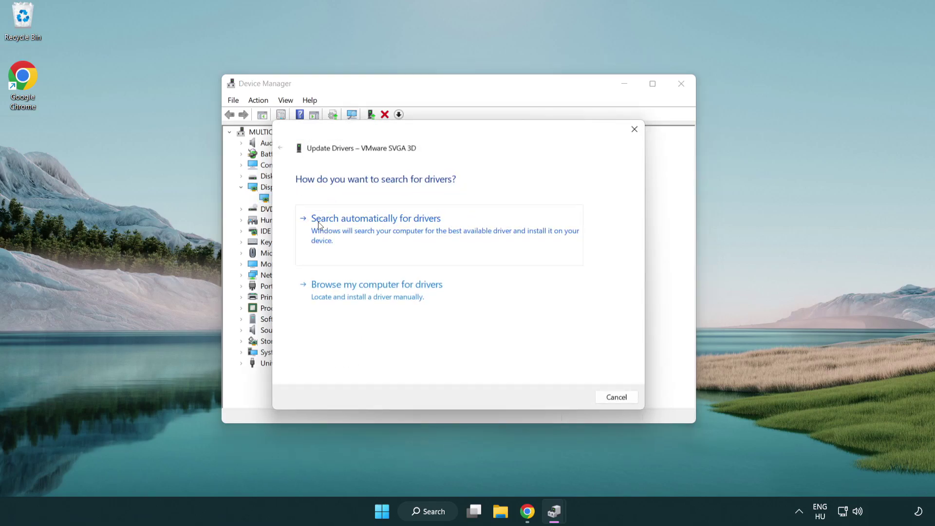
left_click(384, 228)
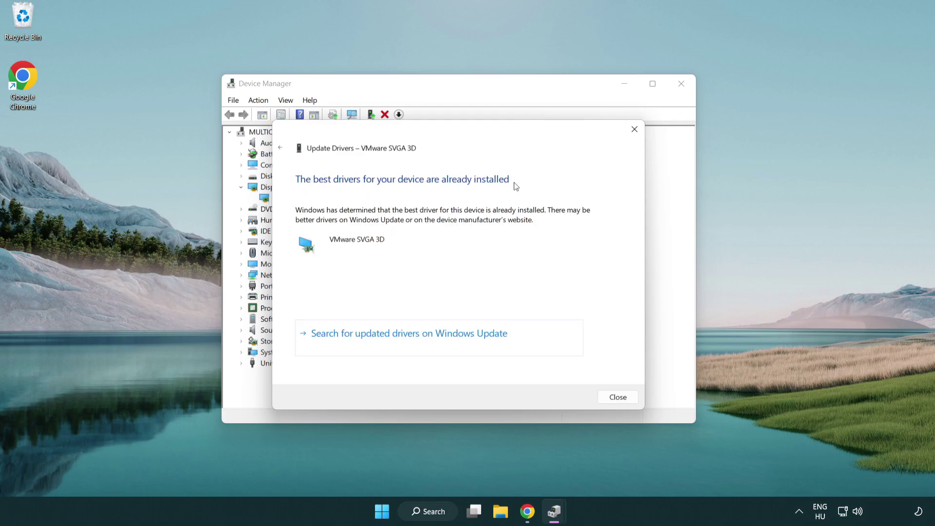
left_click(615, 397)
left_click(679, 85)
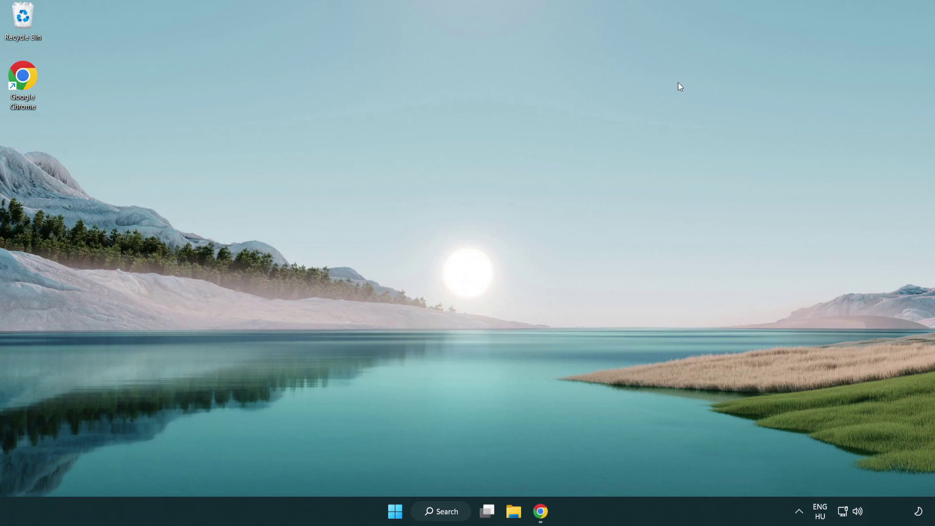
Step: Open the Game Mode settings page via a 'game mode' search, showing Game Mode On
left_click(447, 515)
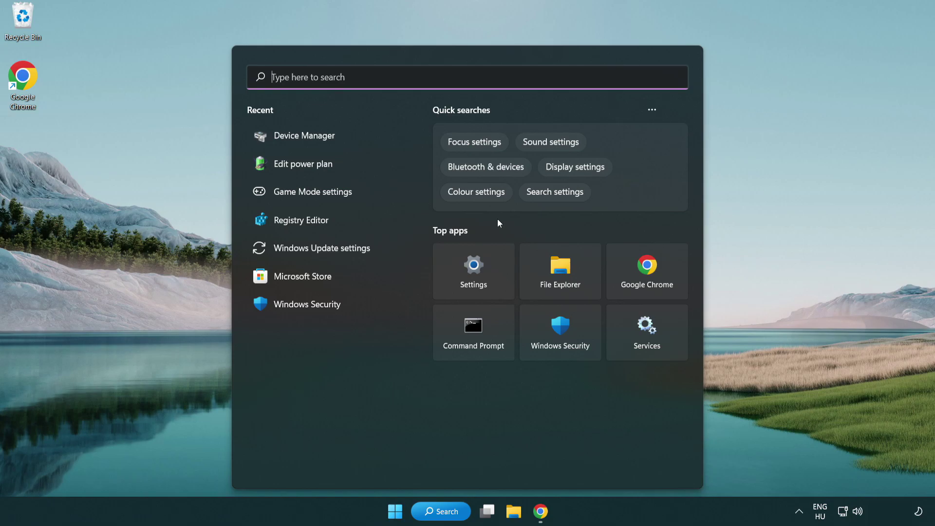
type("game mo")
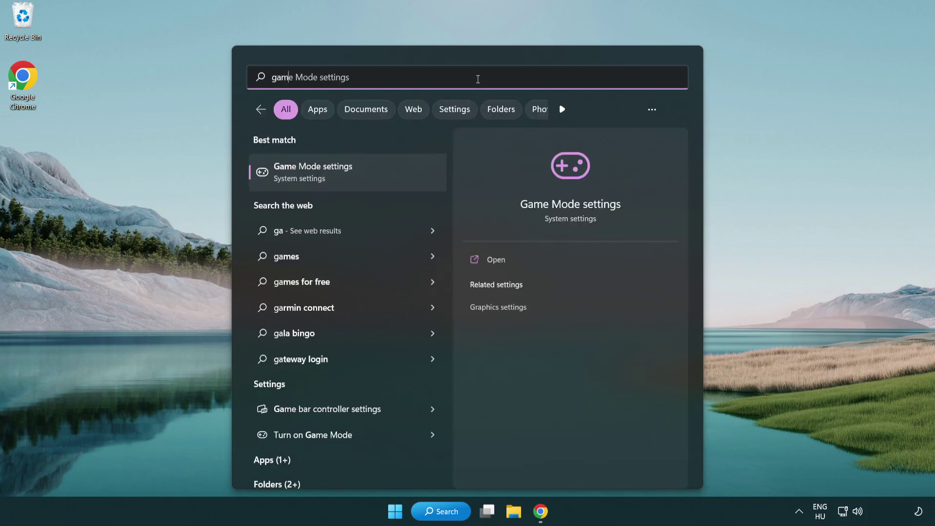
type("de")
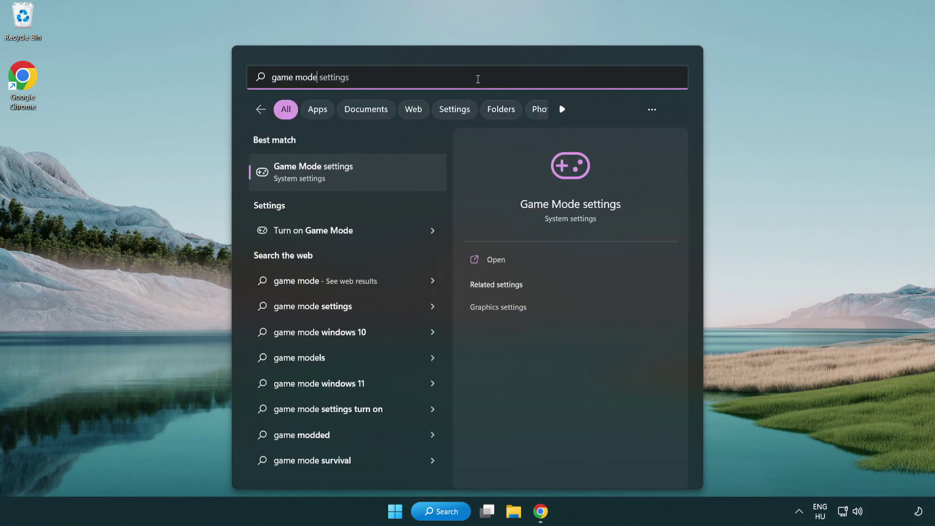
left_click(352, 176)
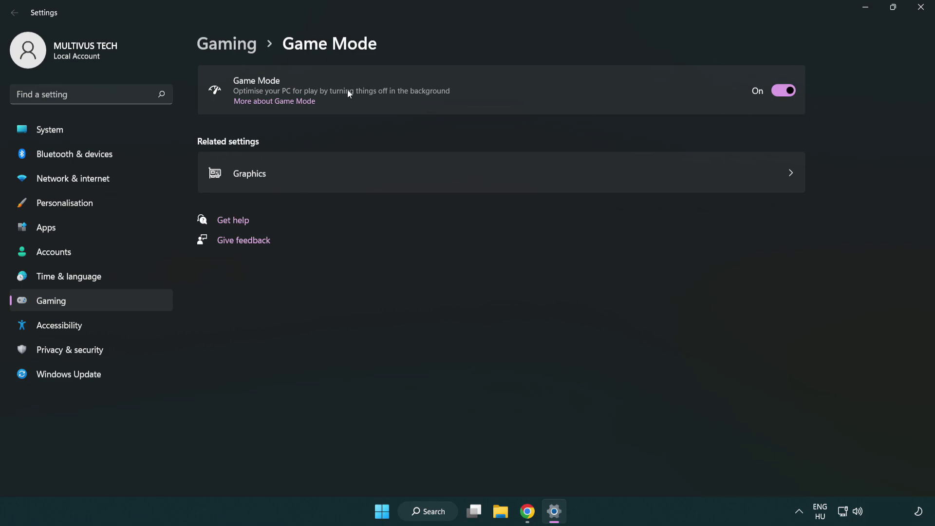
Step: Check Xbox Game Bar settings with the controller-button shortcut Off, then close Settings
left_click(242, 50)
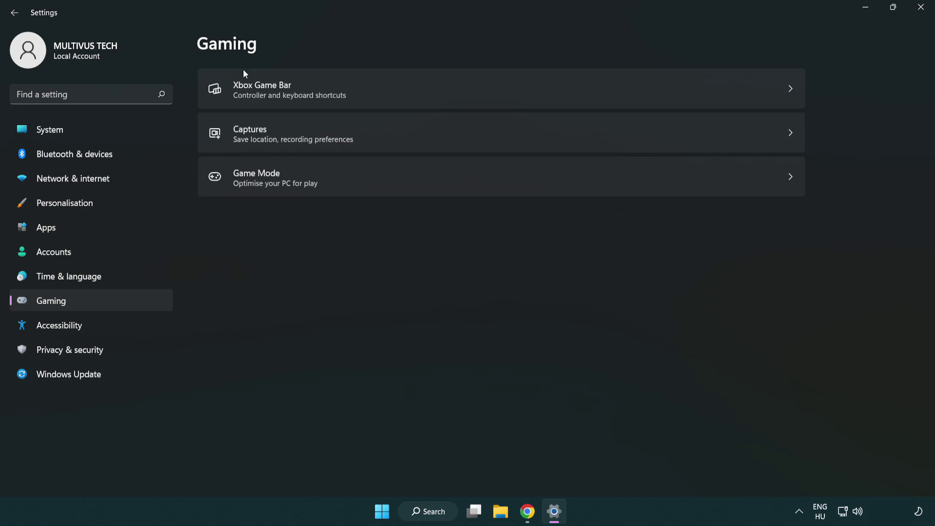
left_click(413, 91)
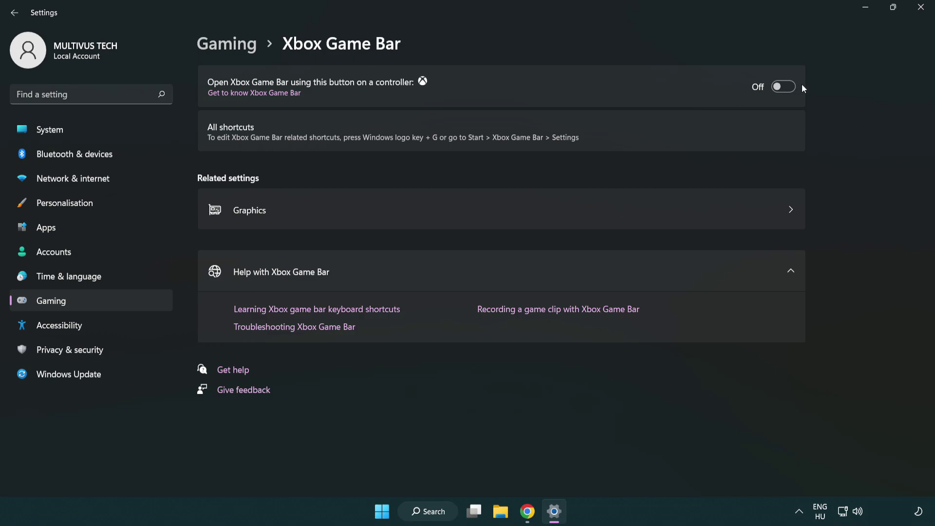
left_click(921, 10)
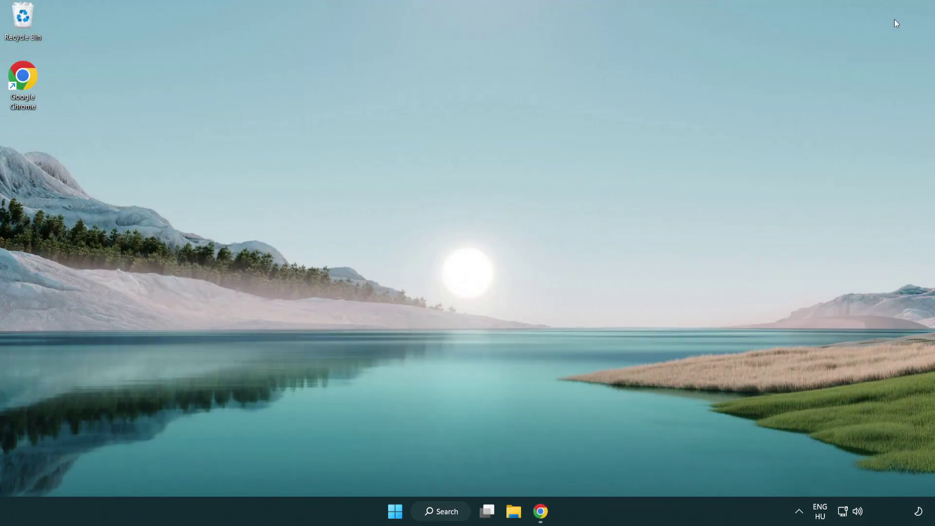
Step: Start Task Manager from the Start menu's quick links and end the Google Chrome (8) process
right_click(396, 512)
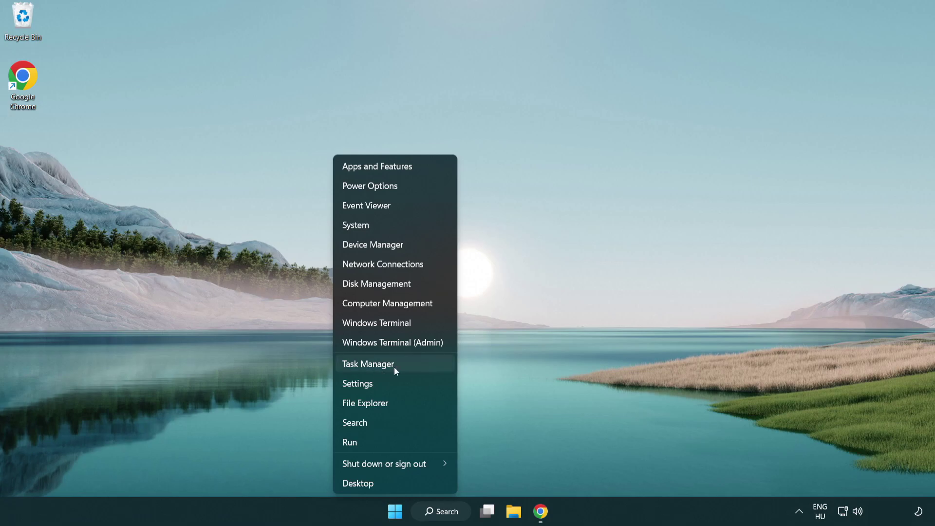
left_click(410, 364)
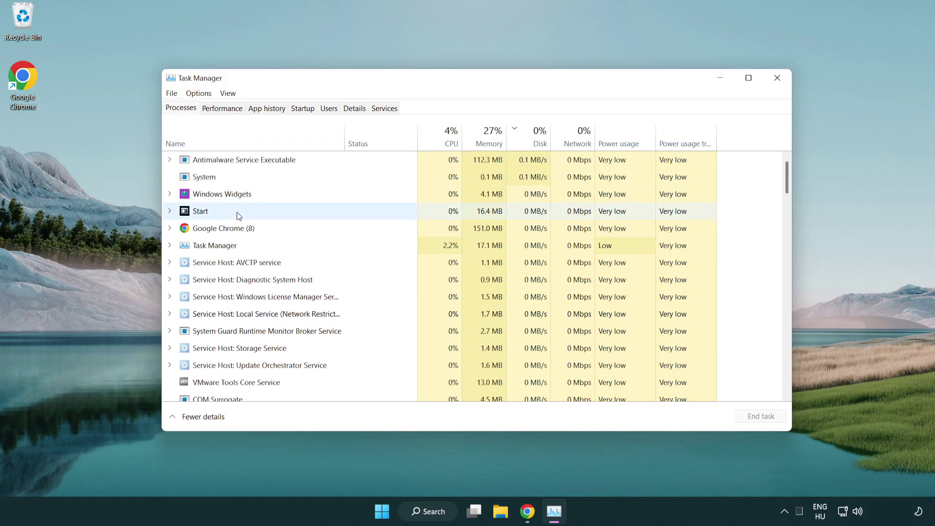
left_click(239, 228)
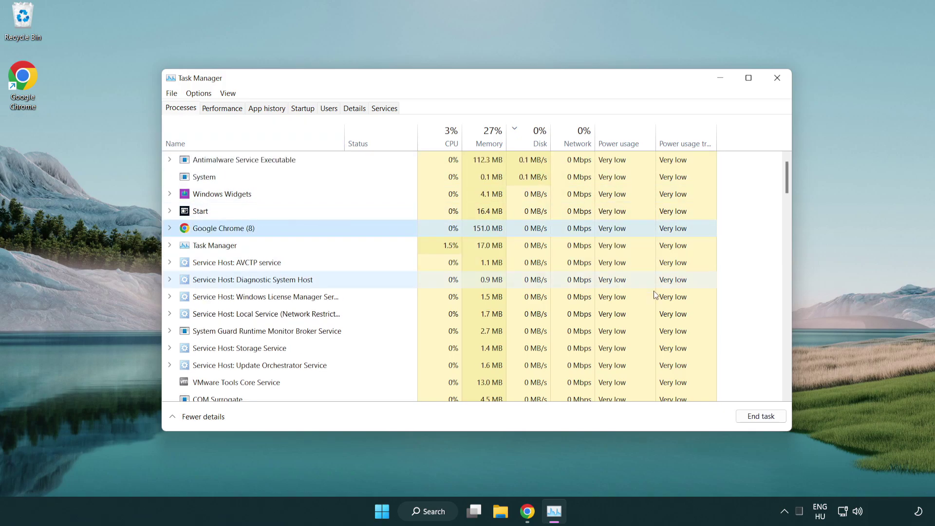
left_click(766, 422)
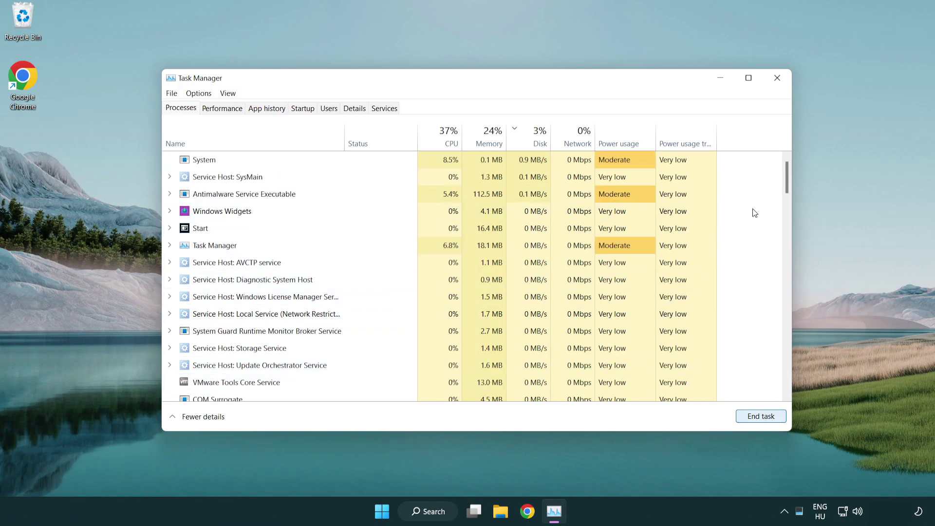
left_click_drag(787, 188, 782, 167)
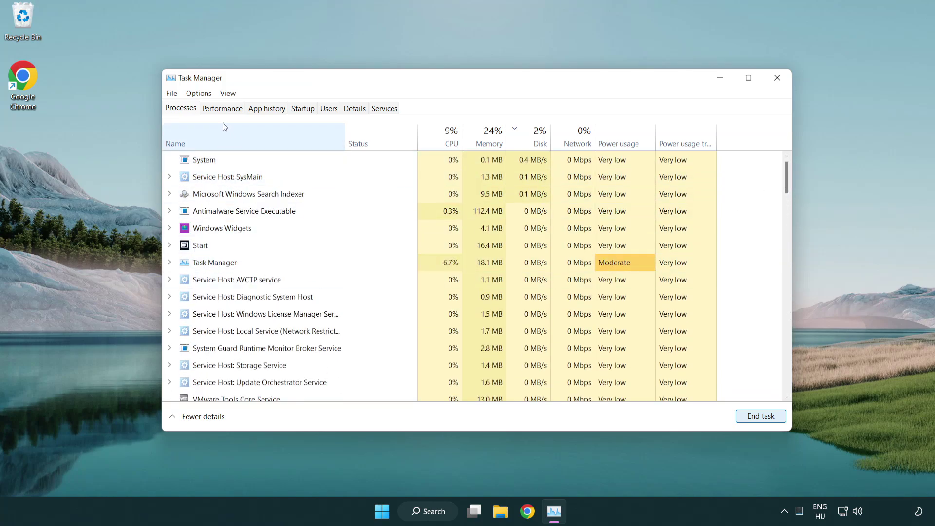
Step: Disable Cortana, Phone Link and Terminal on the Startup tab, then close Task Manager
left_click(302, 108)
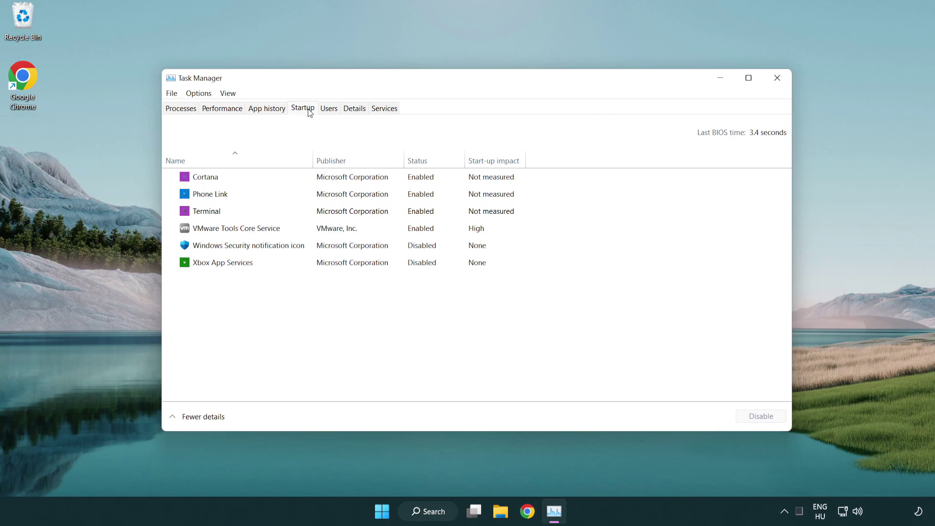
left_click(334, 181)
left_click(761, 416)
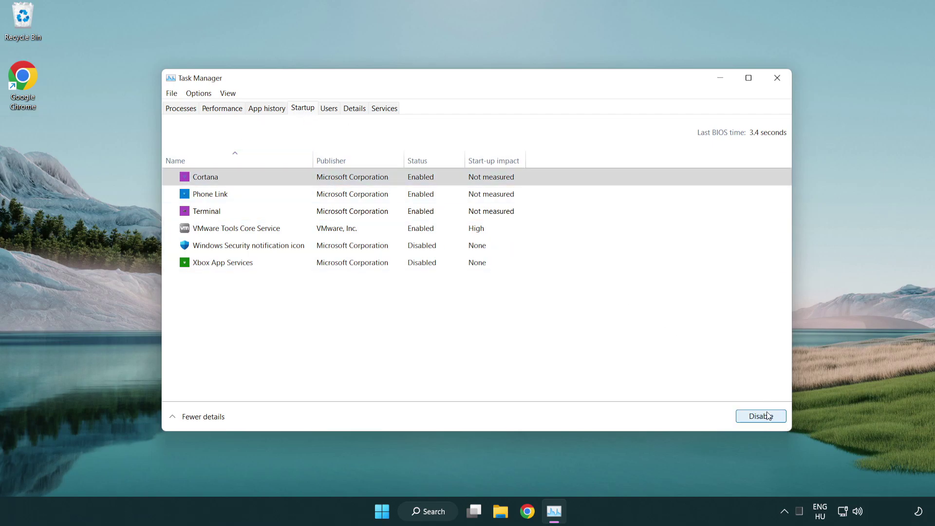
left_click(372, 195)
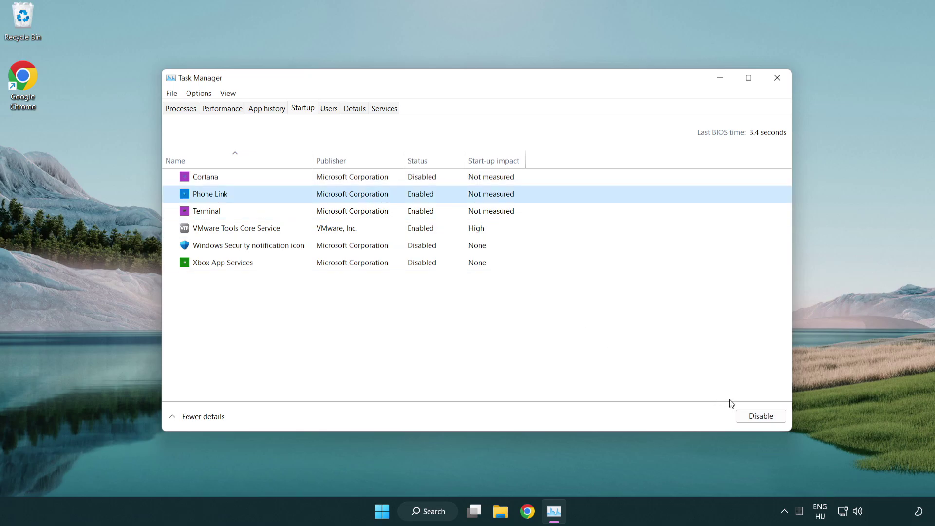
left_click(760, 417)
left_click(320, 216)
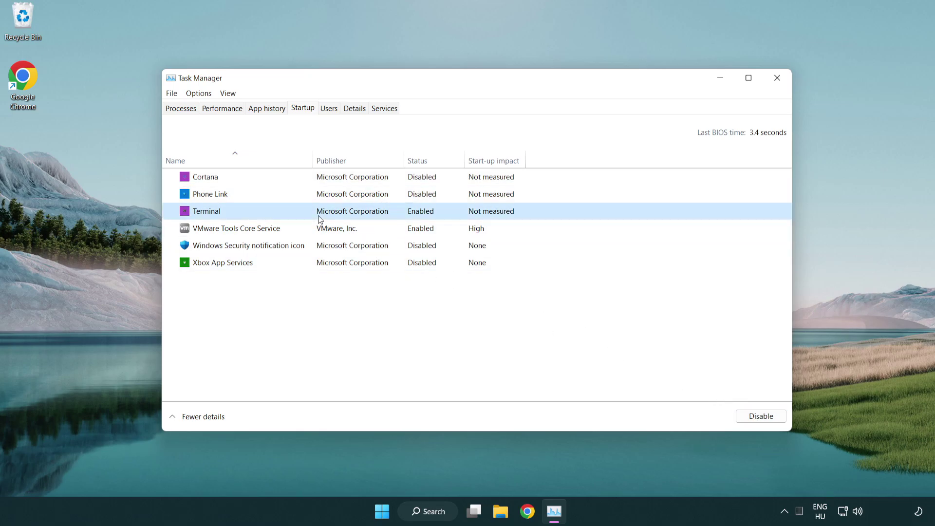
left_click(778, 421)
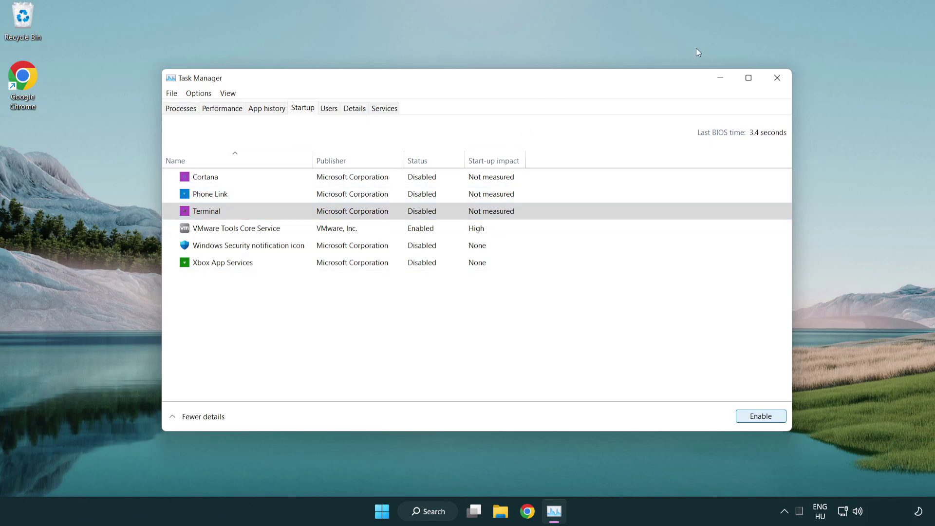
left_click(781, 82)
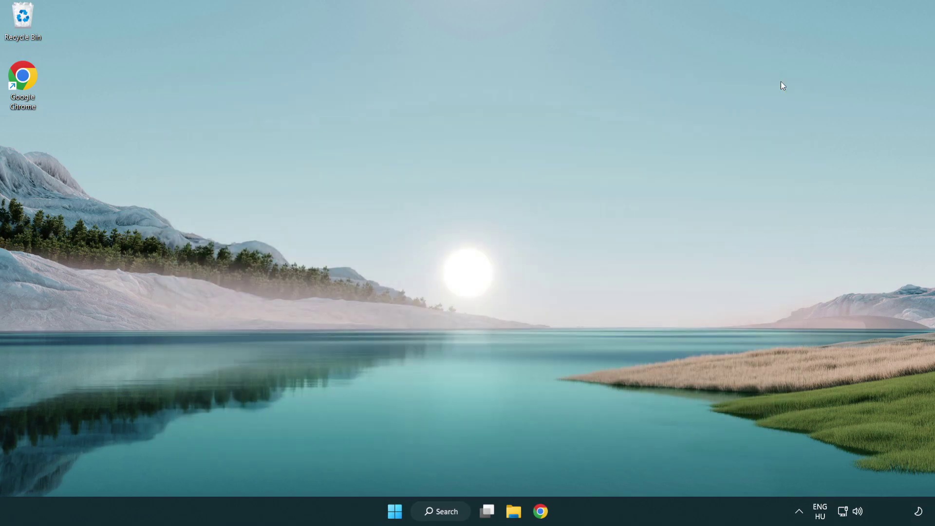
Step: Check for updates in Windows Update, confirm 'You're up to date', and close Settings
left_click(443, 511)
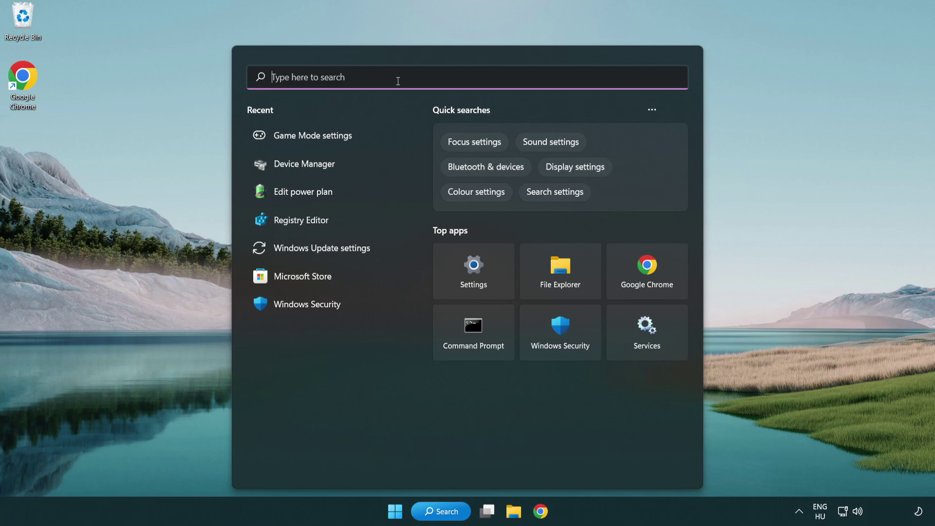
type("update")
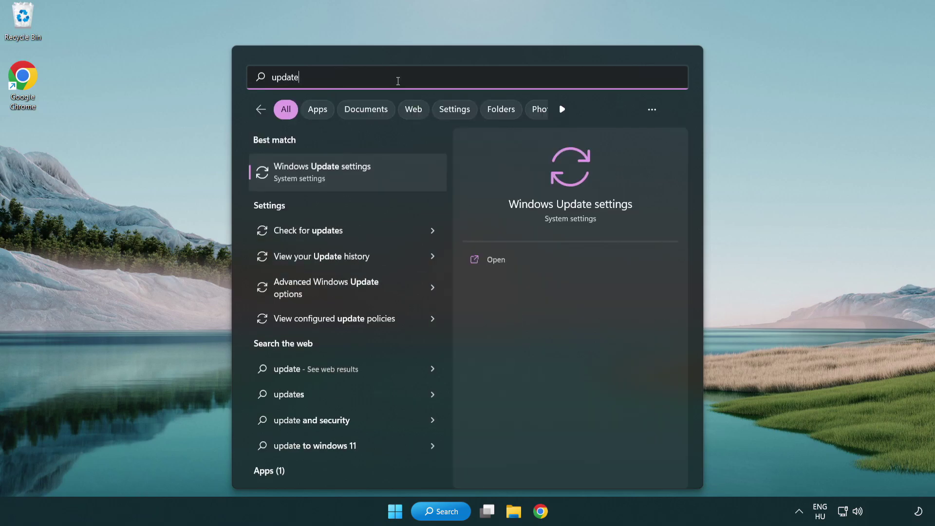
left_click(362, 178)
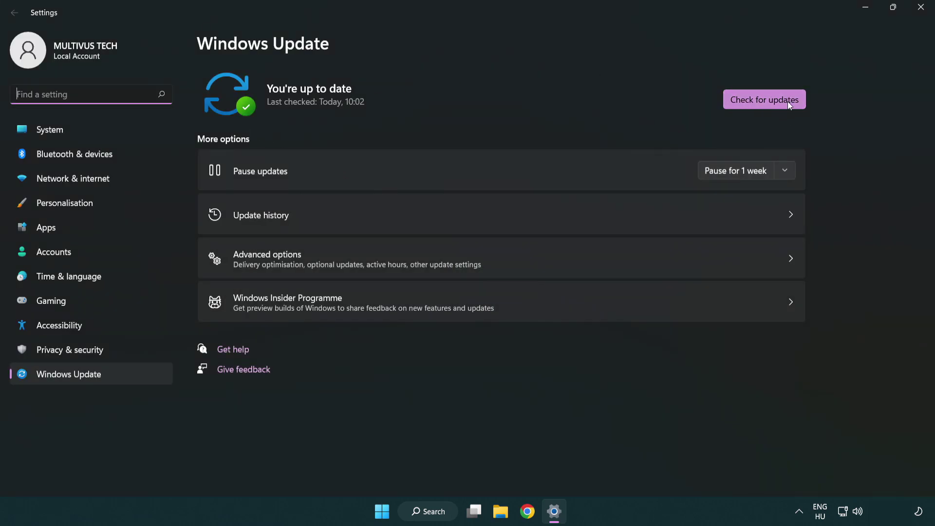
left_click(771, 100)
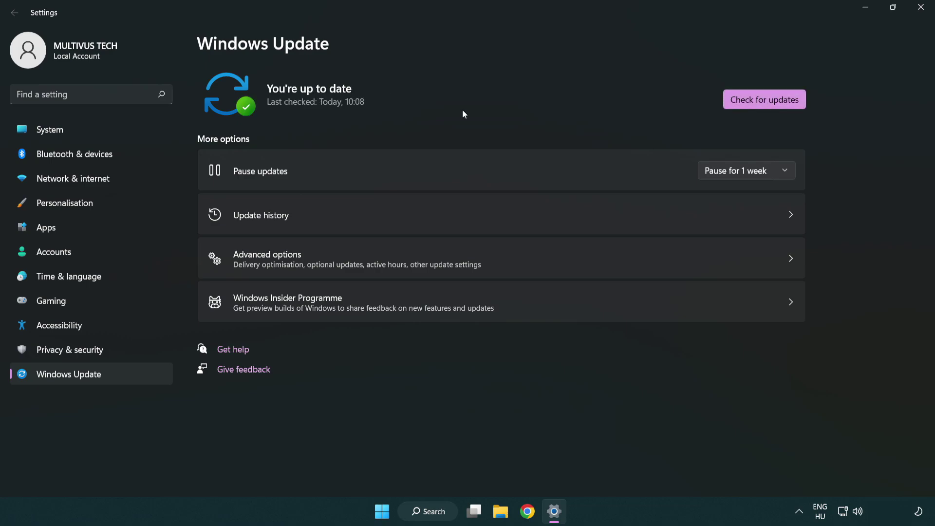
left_click(922, 8)
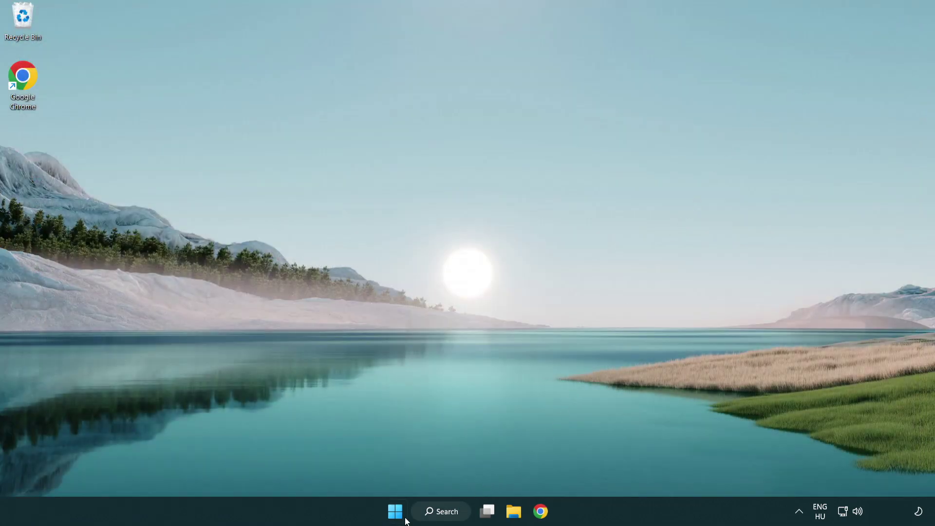
Step: Launch regedit and navigate to HKEY_CURRENT_USER\System\GameConfigStore
left_click(441, 514)
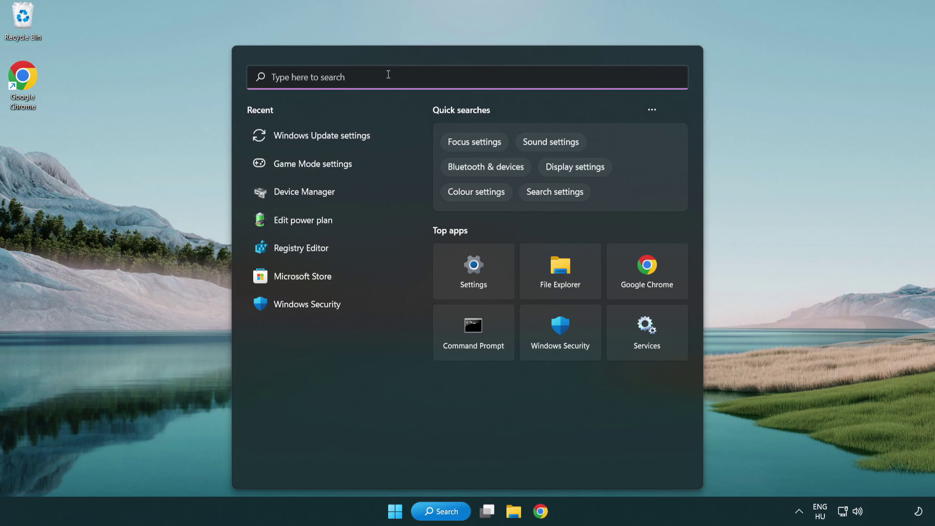
type("regedit")
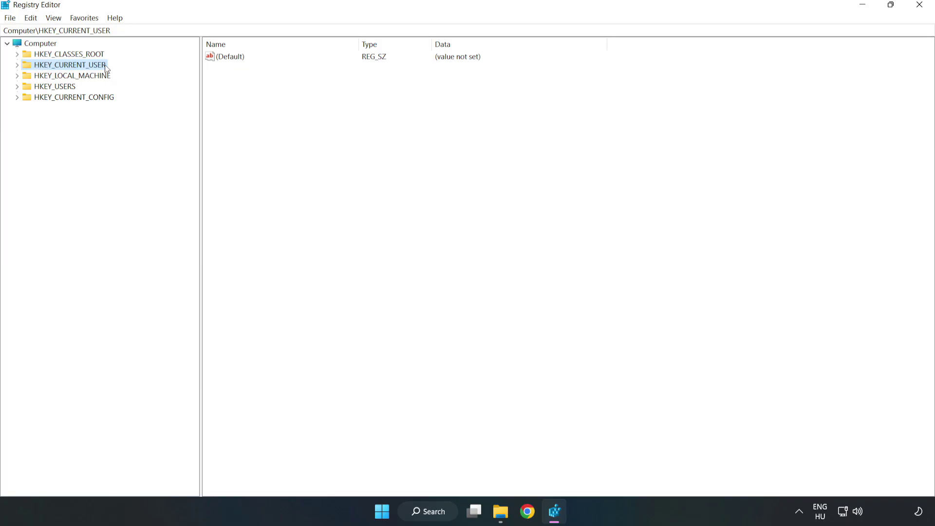
left_click(18, 66)
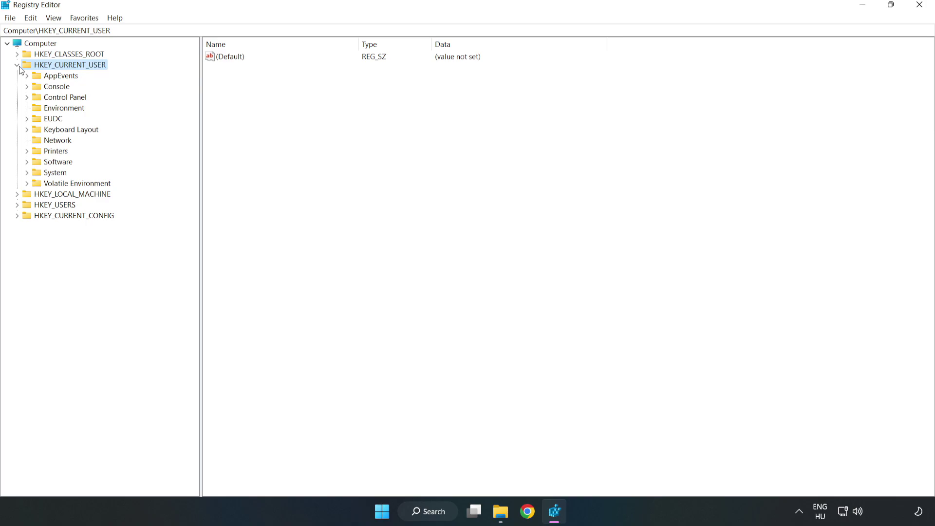
left_click(26, 173)
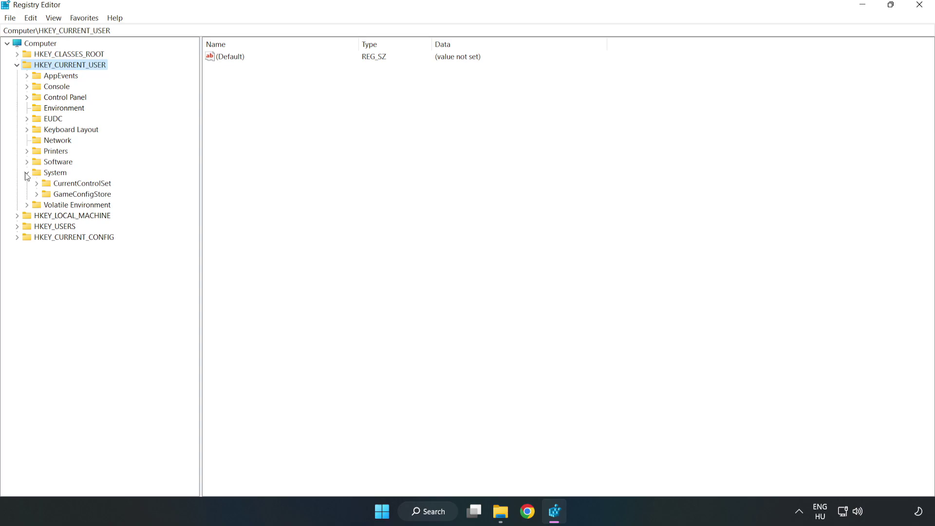
left_click(79, 198)
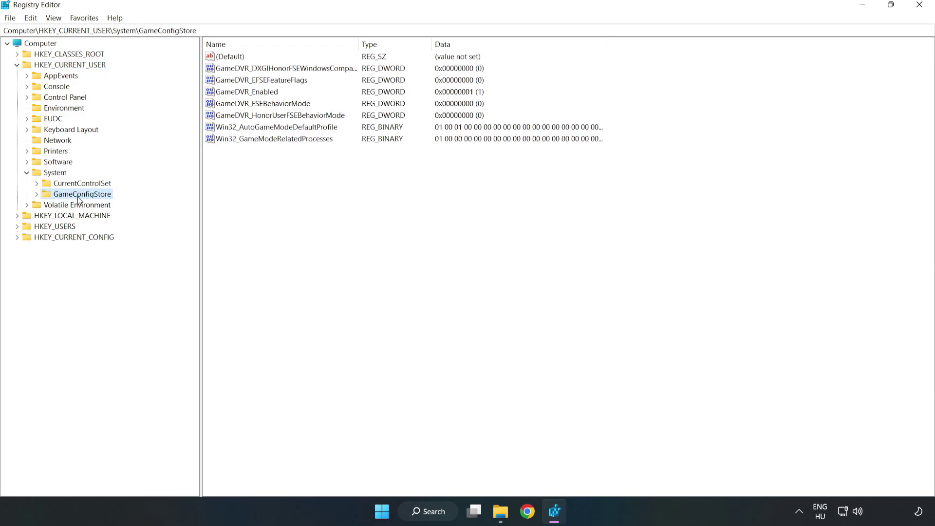
Step: Change GameDVR_Enabled's value data from 1 to 0 and save it
left_click(227, 97)
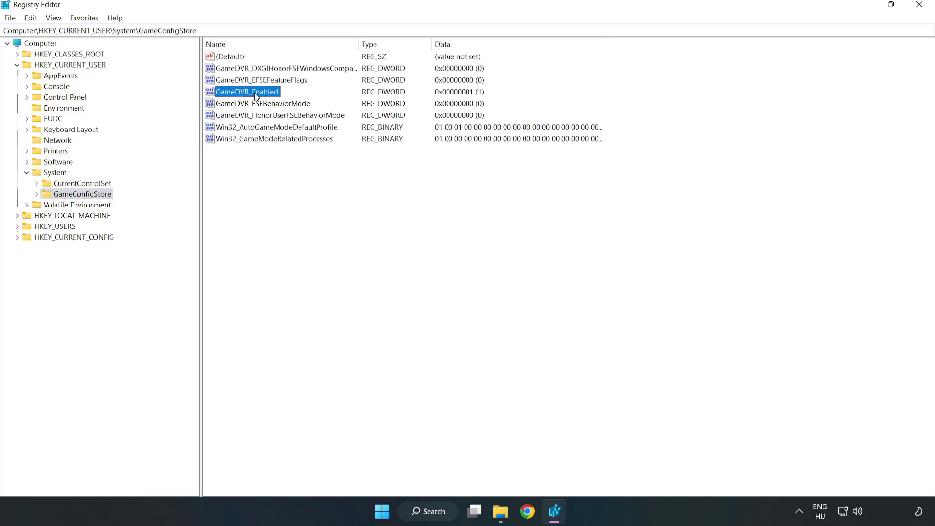
right_click(255, 97)
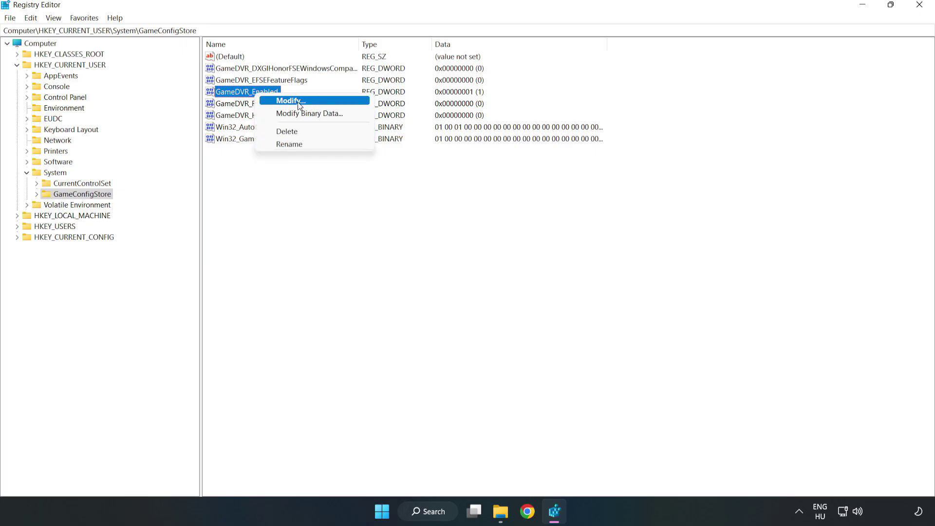
left_click(298, 103)
left_click_drag(239, 91, 524, 201)
left_click(390, 255)
left_click_drag(391, 255, 323, 242)
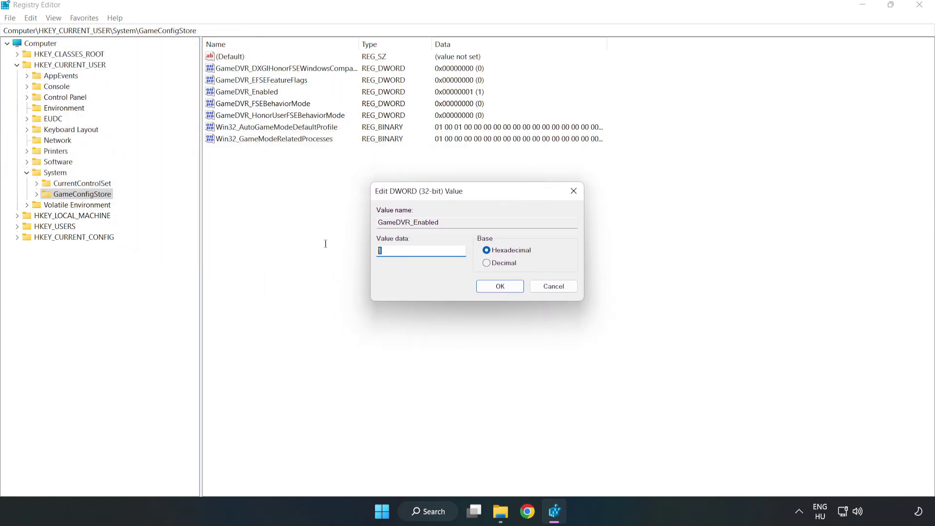
type("0")
left_click(500, 287)
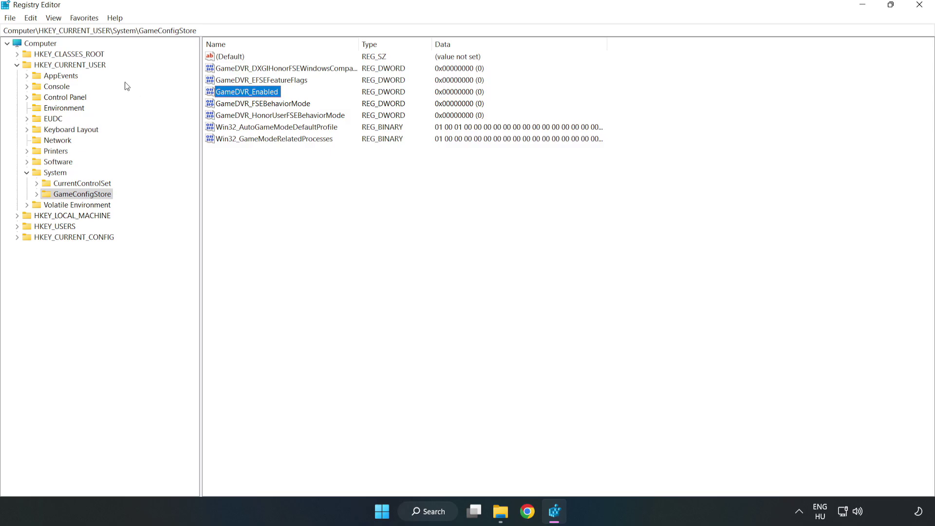
Step: Collapse HKEY_CURRENT_USER and browse to HKLM\SOFTWARE\Microsoft\PolicyManager\default\ApplicationManagement\AllowGameDVR to show its values
left_click(17, 66)
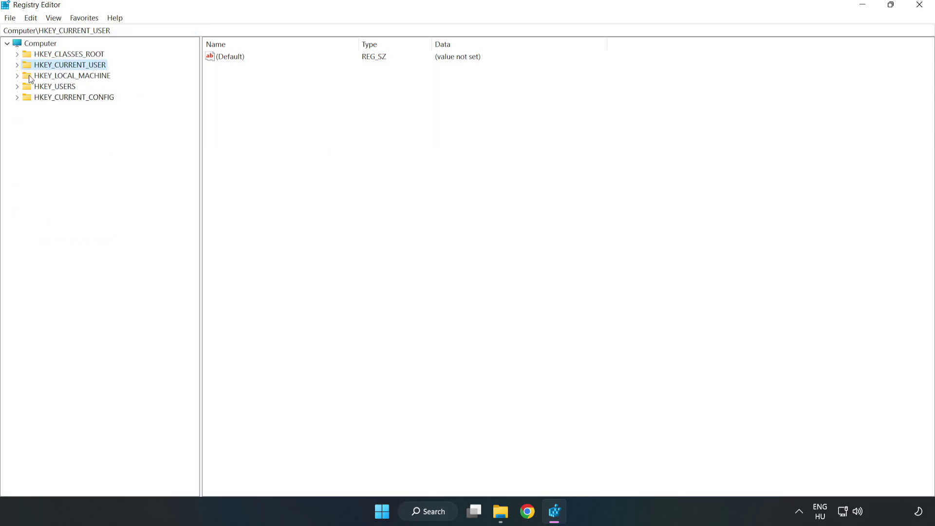
left_click(20, 76)
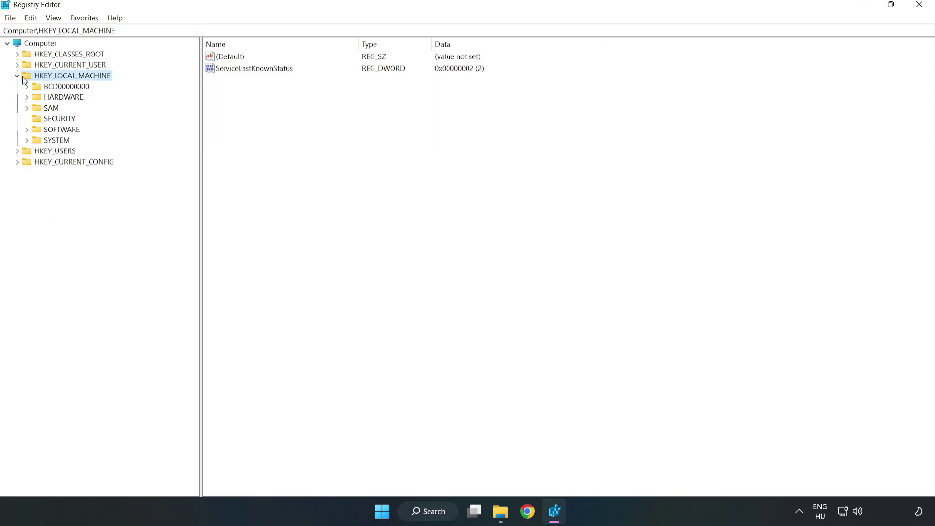
left_click(28, 129)
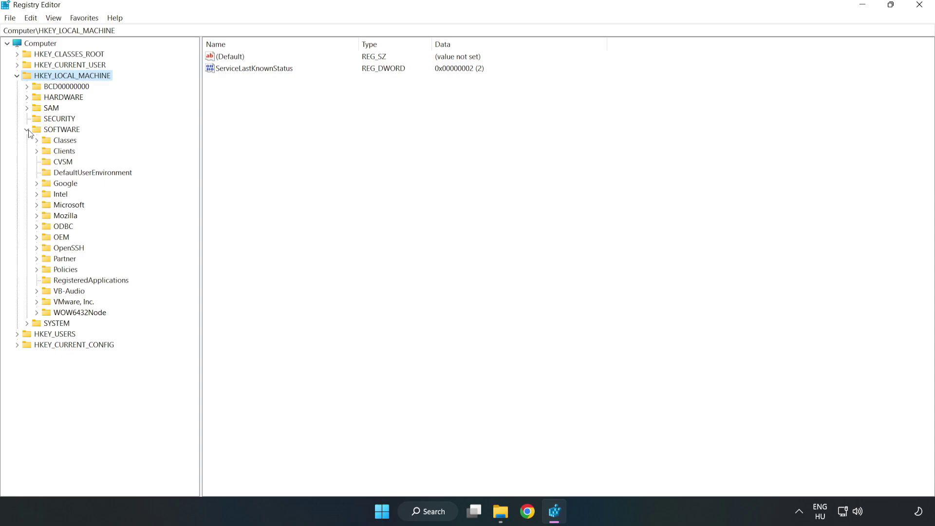
left_click(37, 207)
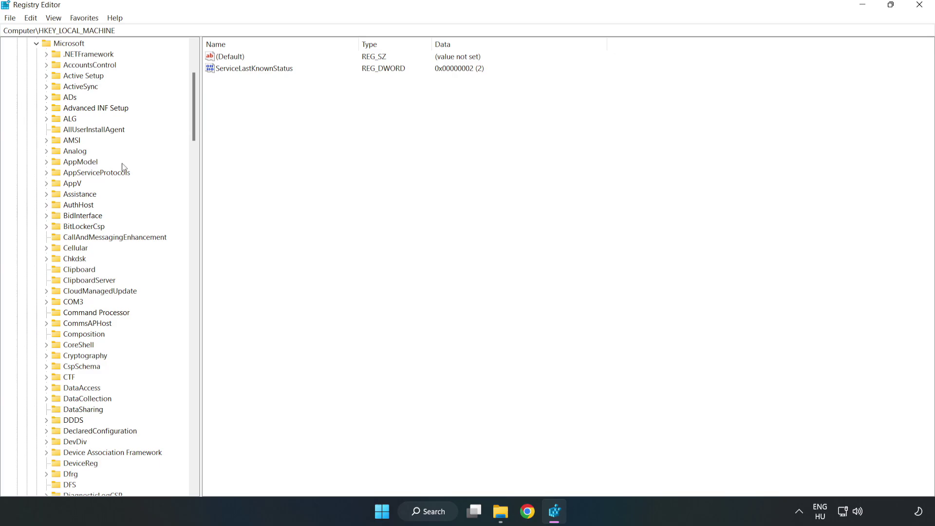
left_click_drag(192, 124, 206, 341)
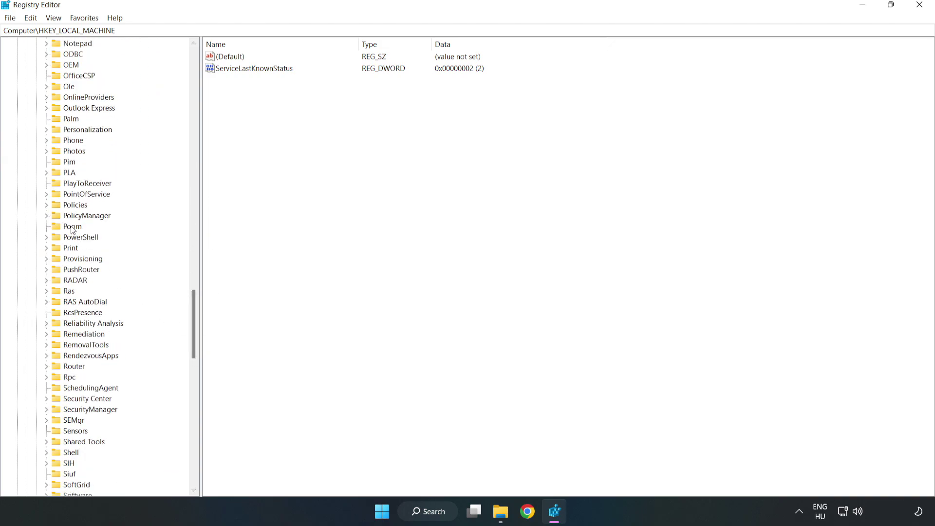
left_click(47, 215)
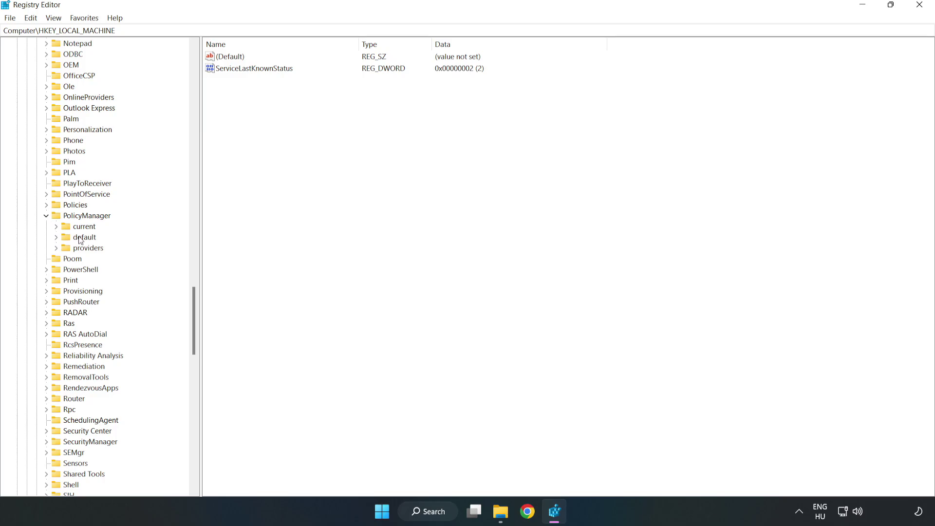
left_click(57, 237)
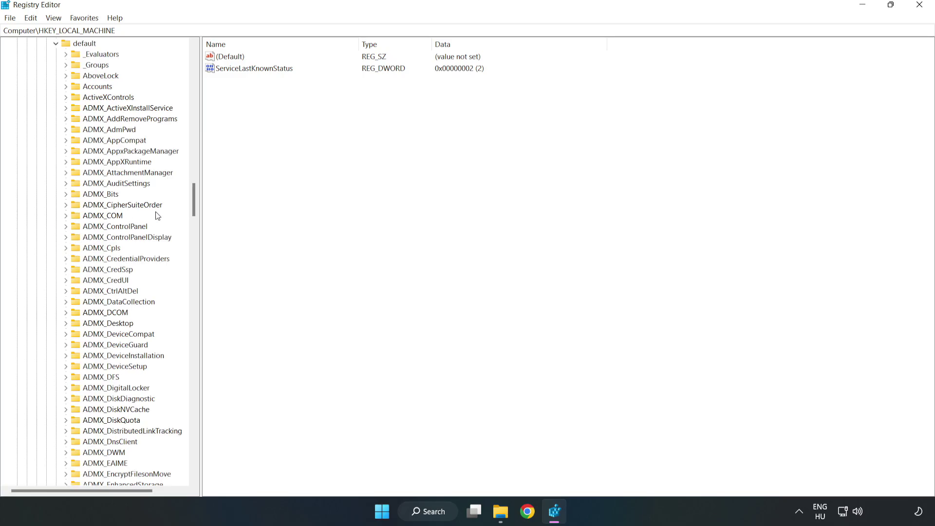
left_click_drag(193, 199, 189, 308)
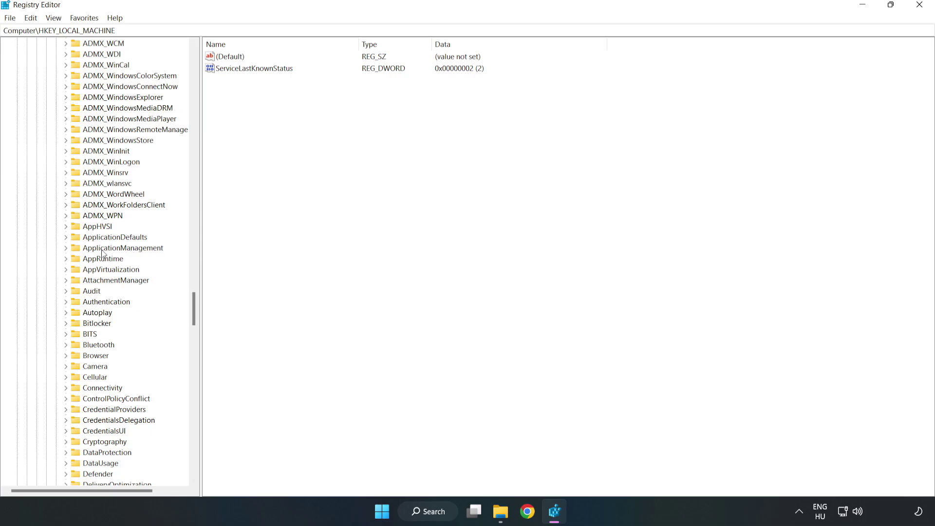
left_click(68, 247)
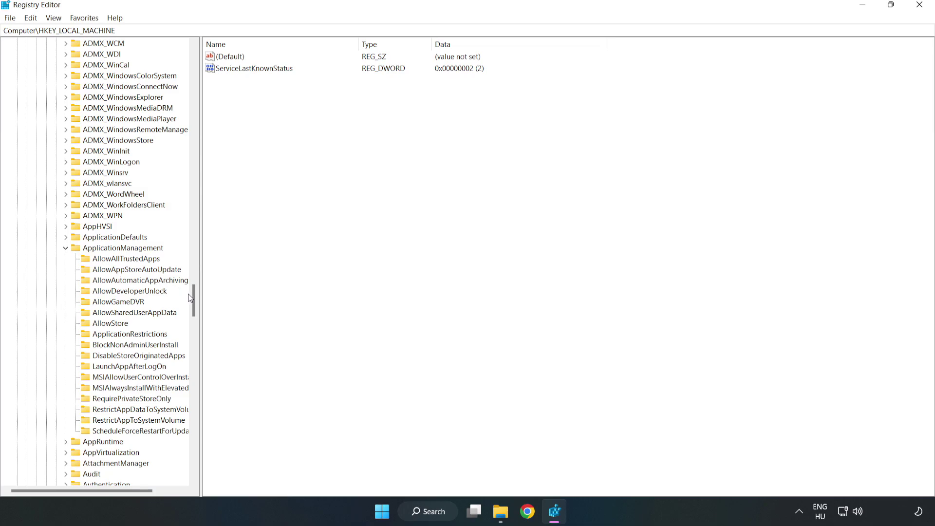
left_click(110, 303)
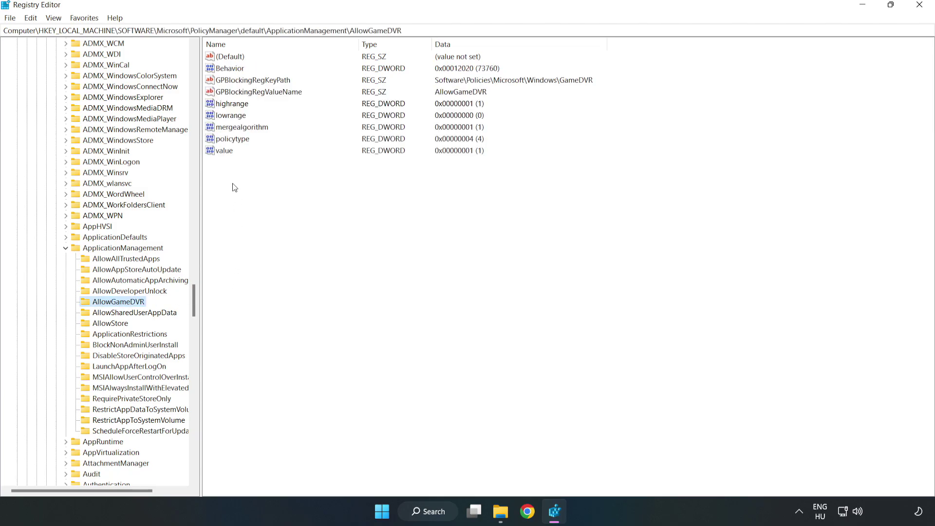
Step: Change the AllowGameDVR 'value' entry's data from 1 to 0, then close Registry Editor
left_click(219, 152)
right_click(229, 157)
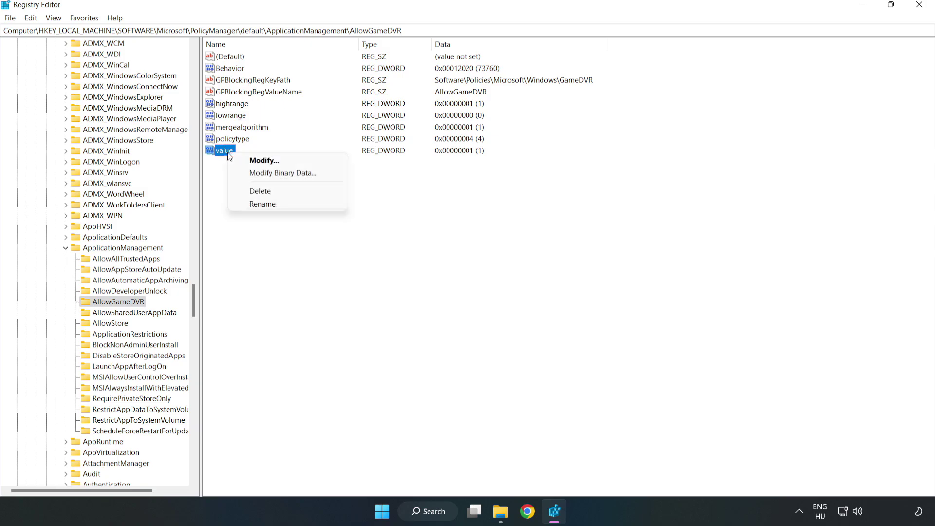
left_click(269, 161)
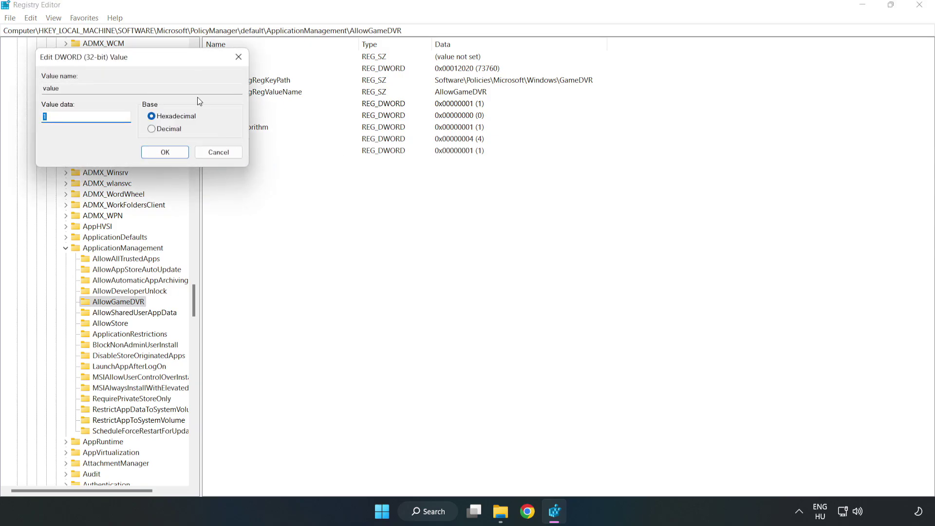
left_click_drag(179, 64, 476, 194)
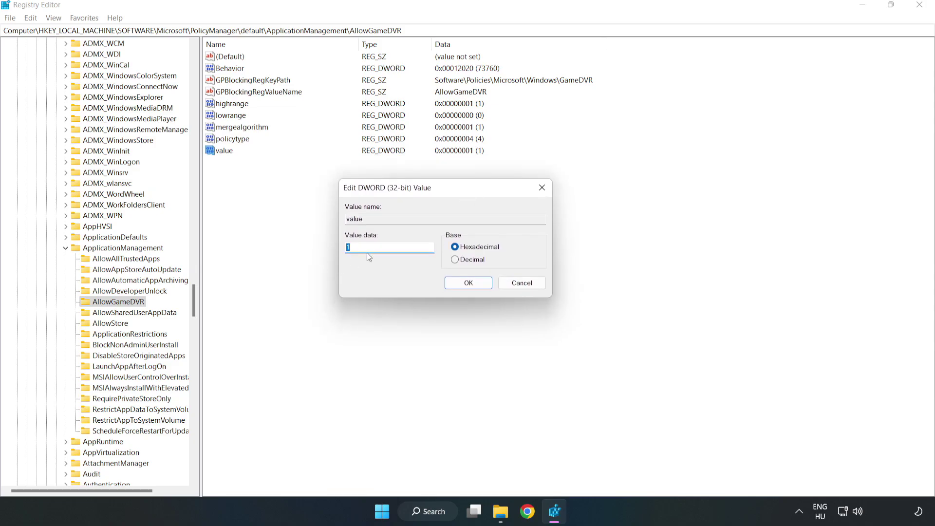
type("0")
left_click(472, 283)
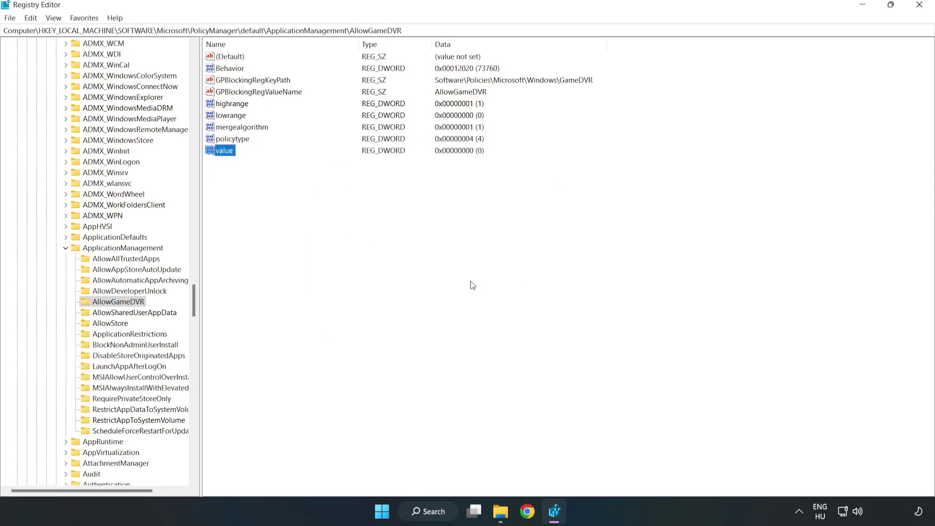
left_click(919, 9)
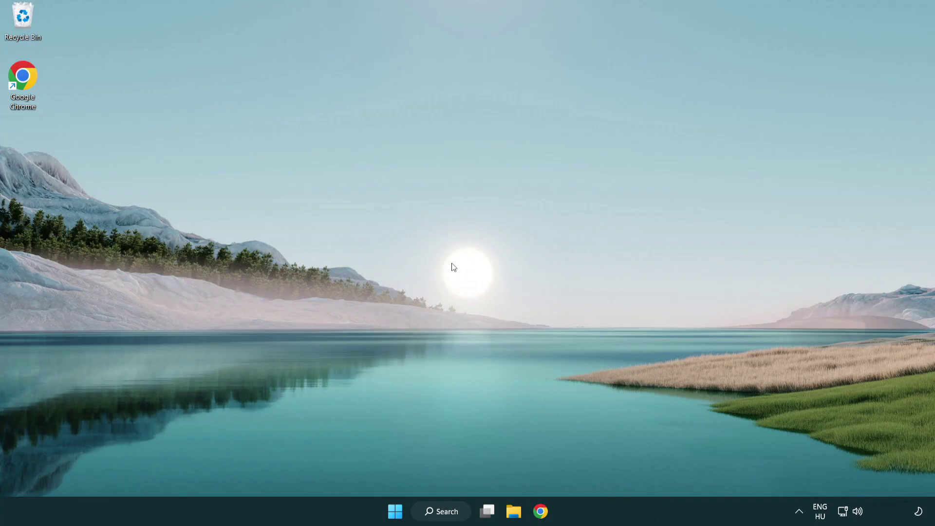
Step: In Chrome, download dxwebsetup.exe from the DirectX End-User Runtime page and run it
left_click(543, 514)
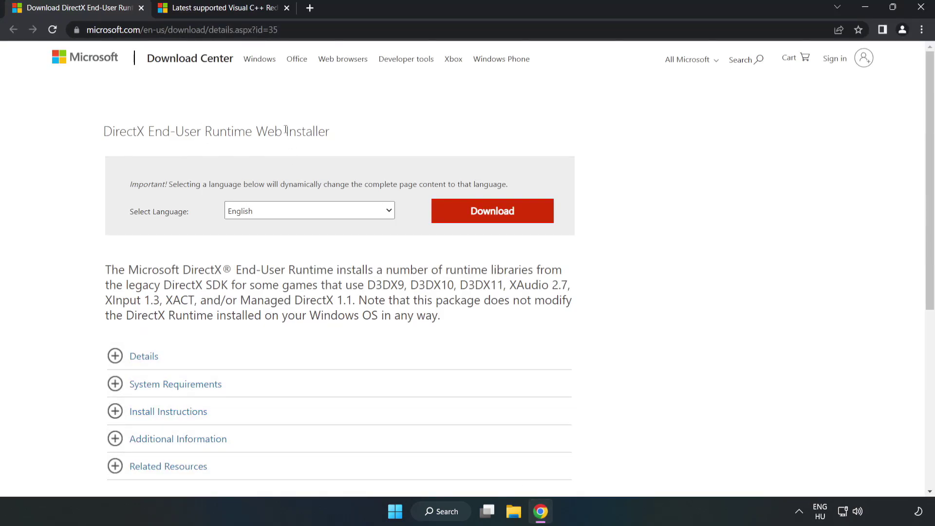
mouse_move(278, 30)
left_mouse_down()
mouse_move(86, 30)
mouse_move(278, 30)
mouse_move(264, 30)
left_mouse_up()
left_click(379, 115)
left_click(497, 221)
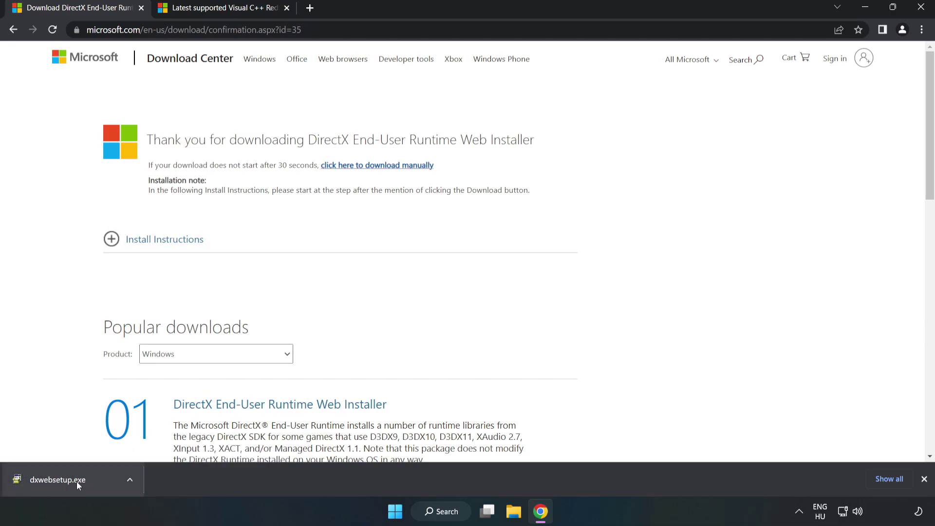
left_click(95, 482)
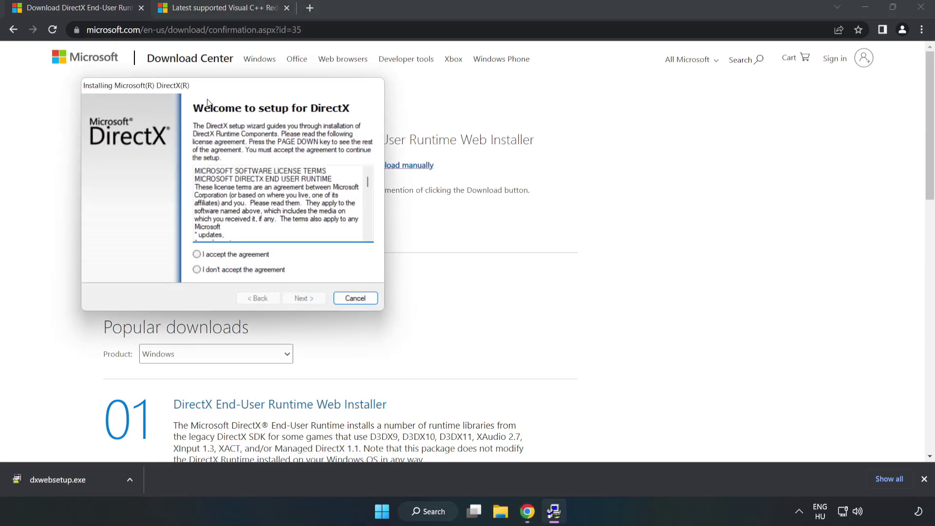
Step: Accept the DirectX licence, decline the Bing Bar, and run the setup through to Finish
left_click_drag(211, 88, 445, 134)
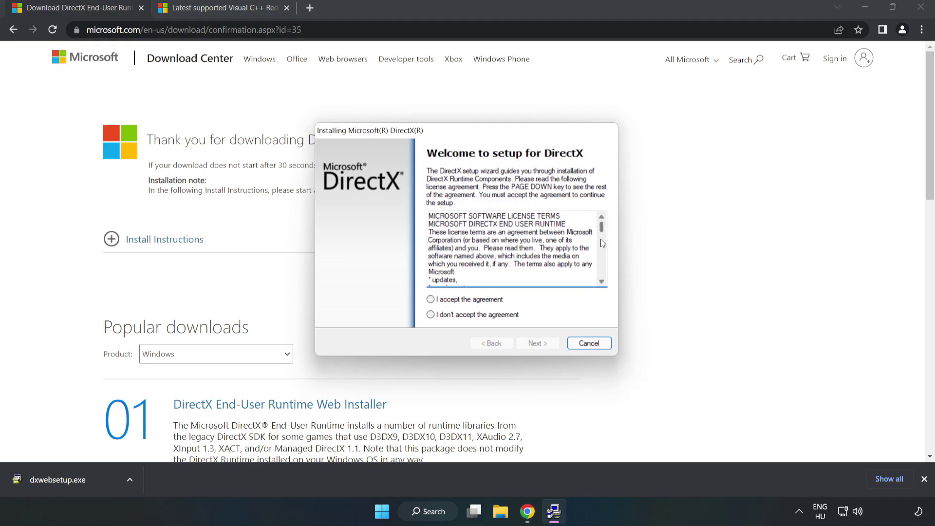
left_click_drag(602, 229, 603, 293)
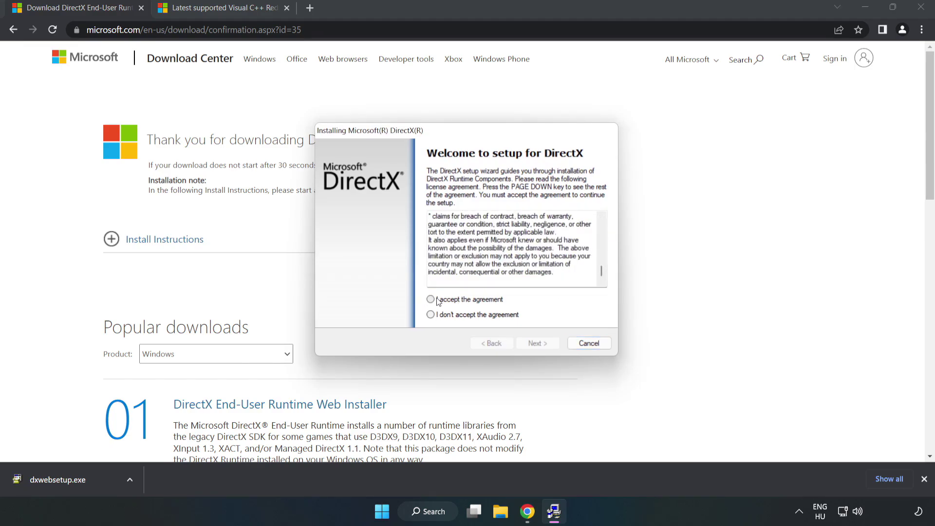
left_click(437, 301)
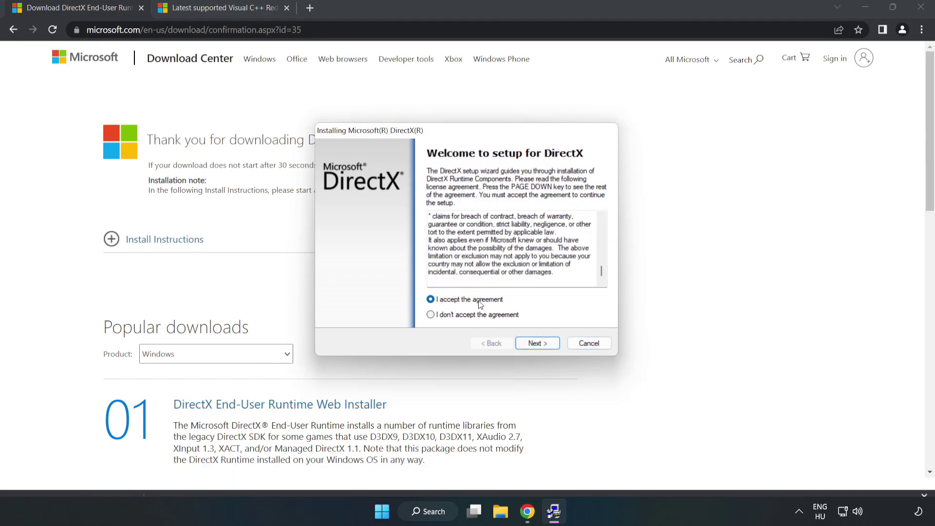
left_click(542, 343)
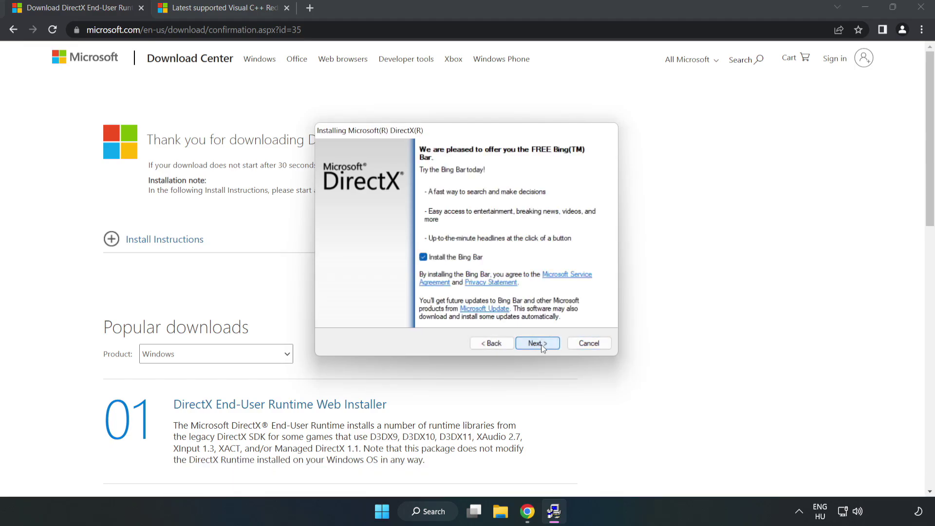
left_click(422, 258)
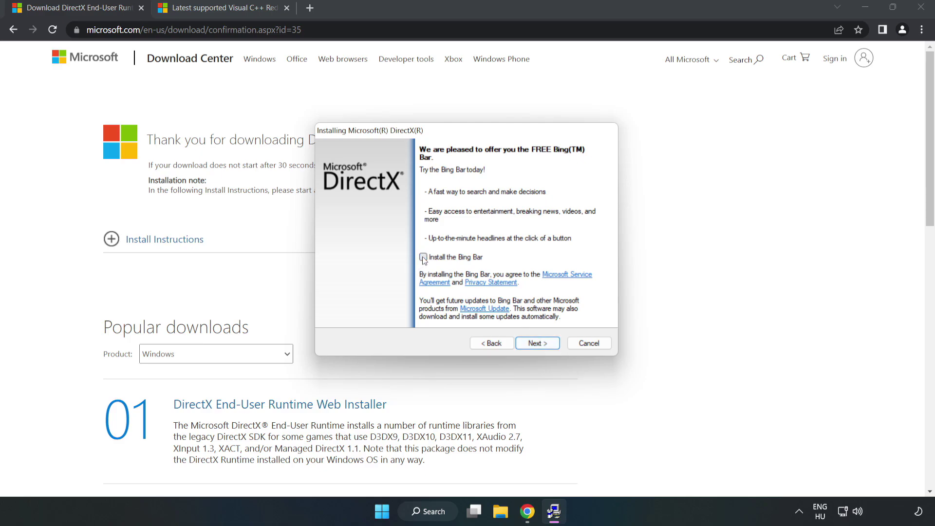
left_click(539, 344)
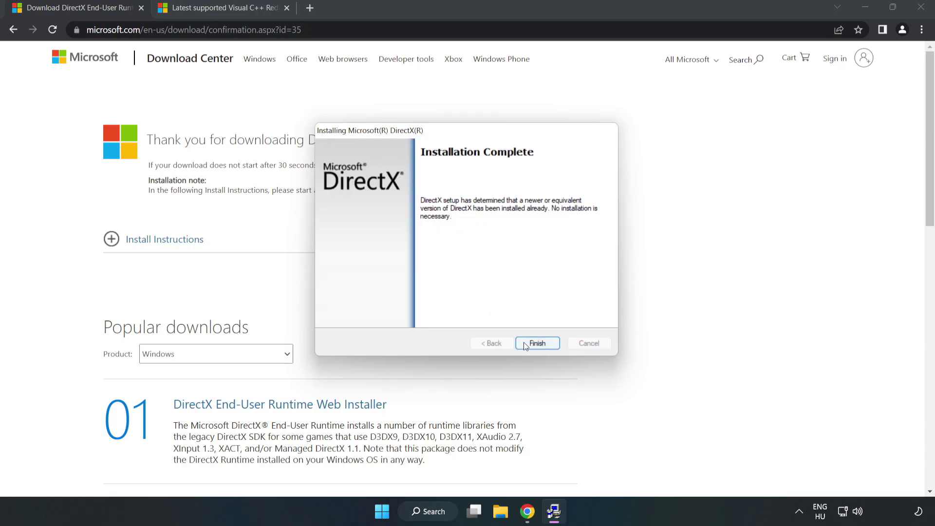
left_click(538, 343)
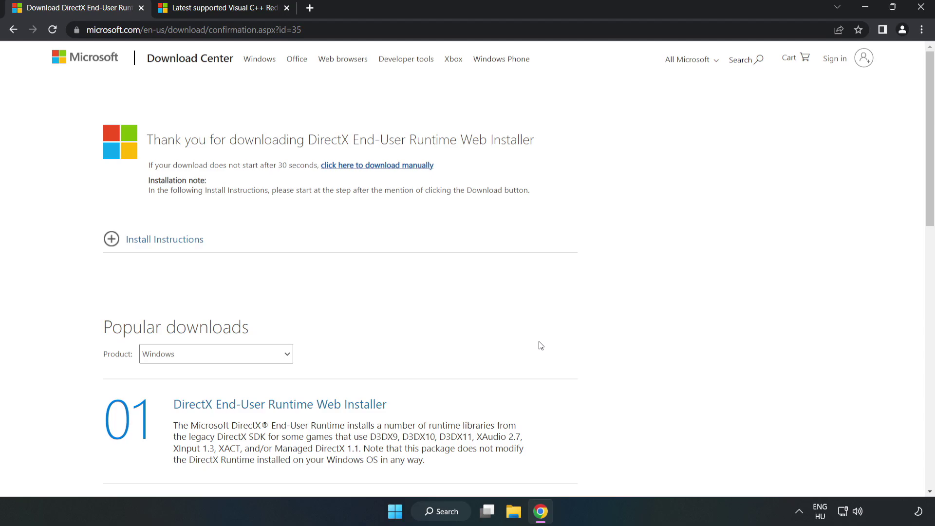
Step: Close the DirectX tab and download the ARM64, x86 and x64 VC_redist installers, allowing multiple downloads
left_click(141, 8)
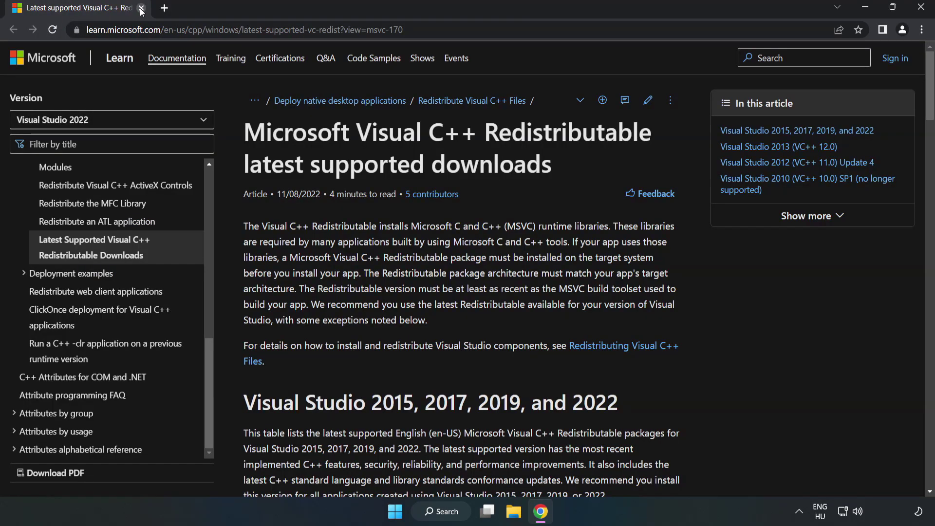
left_click(438, 29)
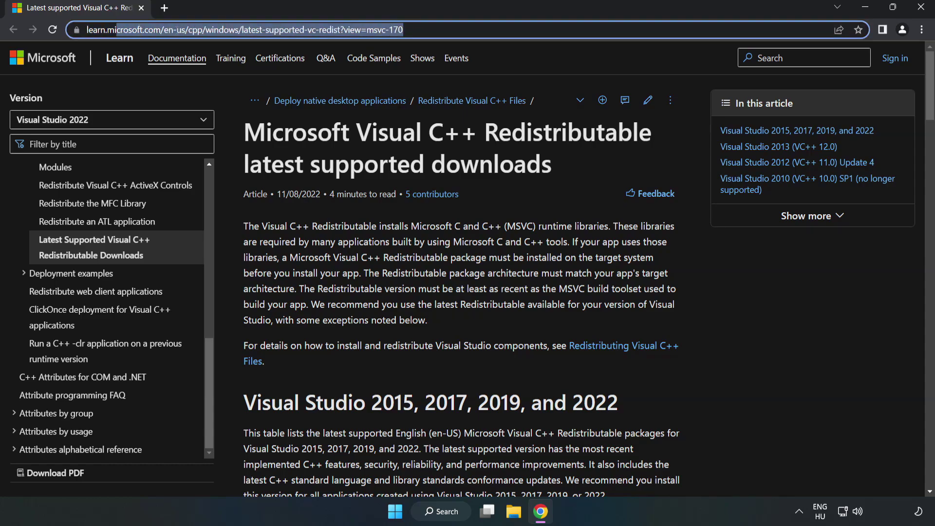
left_click(556, 124)
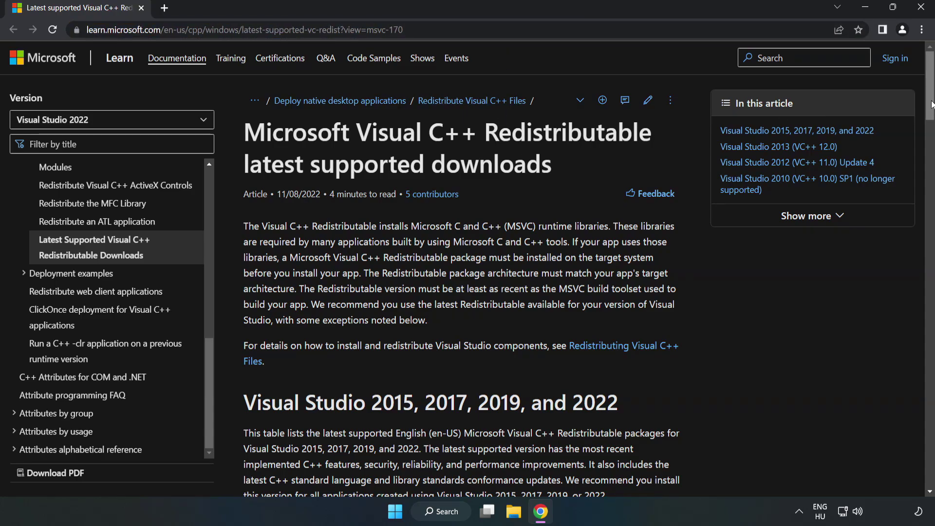
scroll(930, 119, "down", 1)
scroll(931, 119, "down", 6)
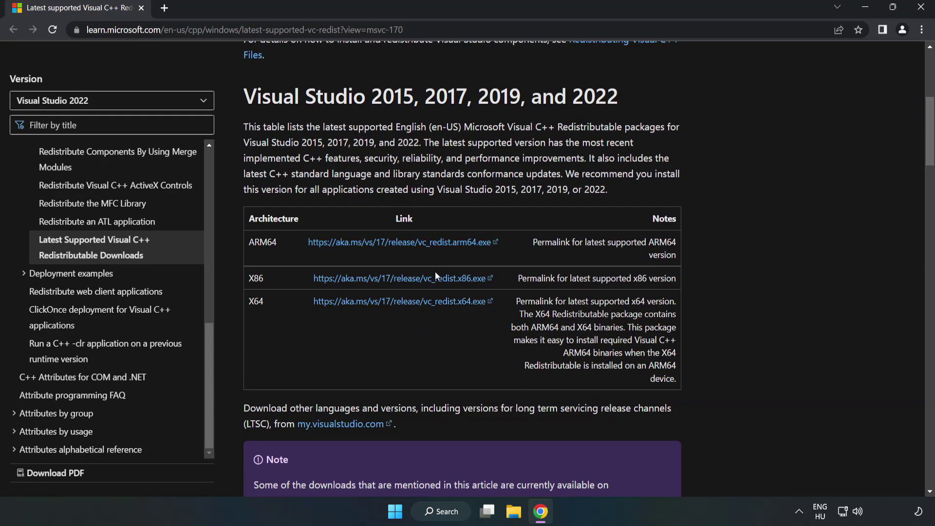
left_click(410, 280)
left_click(407, 301)
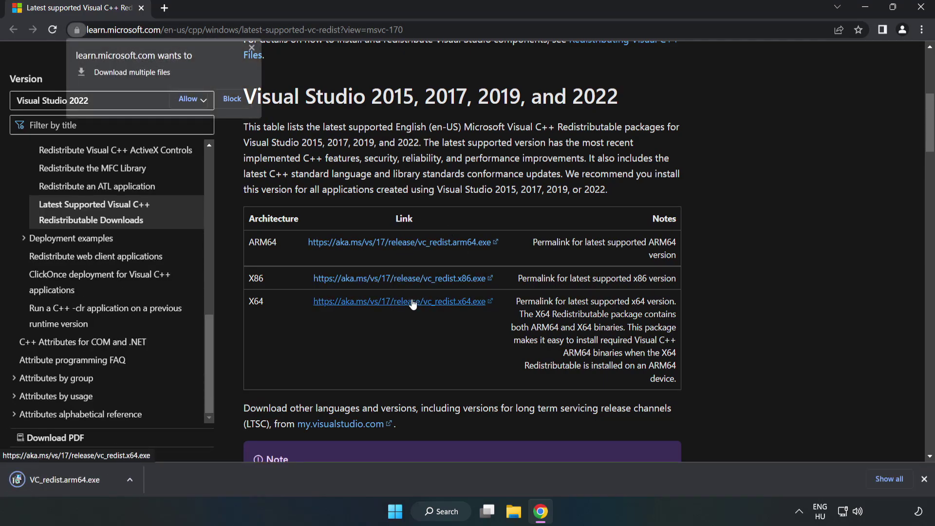
left_click(189, 99)
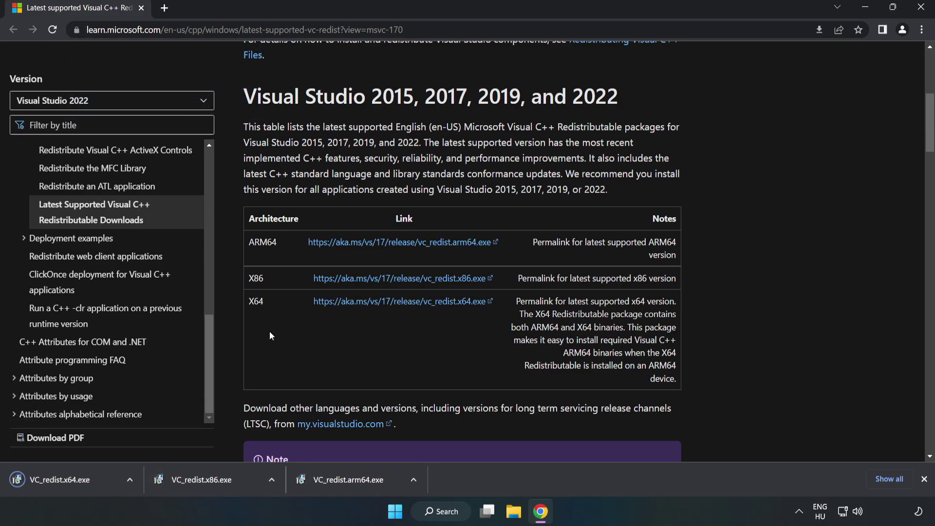
Step: Try installing VC_redist.arm64.exe with the licence accepted, then dismiss its failure on this processor
left_click(358, 483)
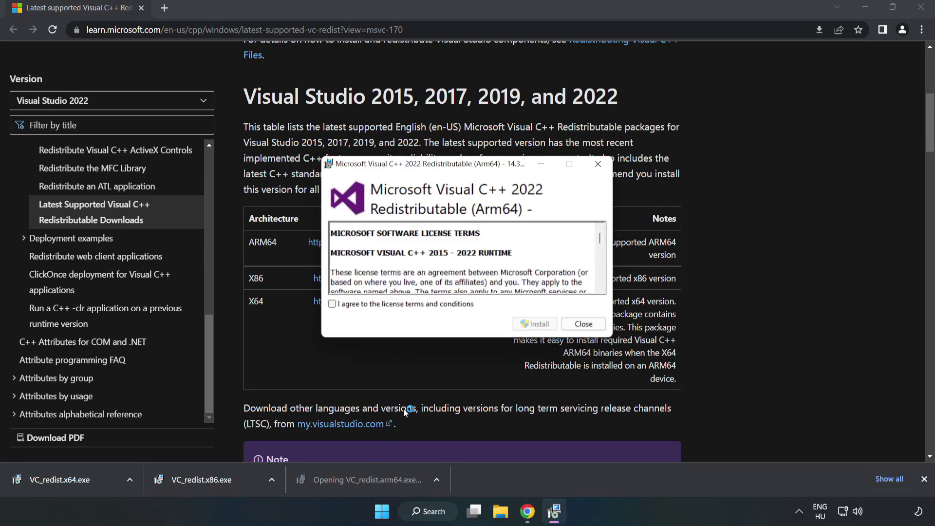
scroll(593, 233, "down", 15)
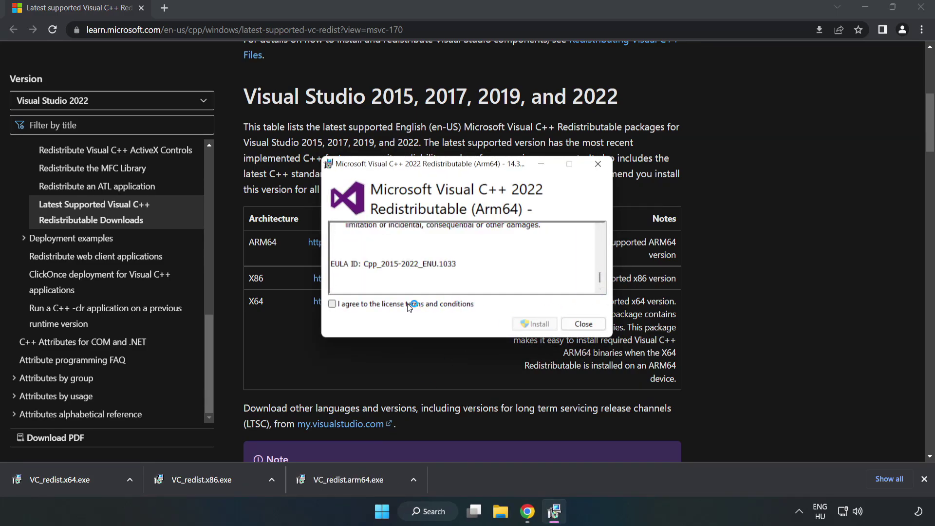
left_click(386, 307)
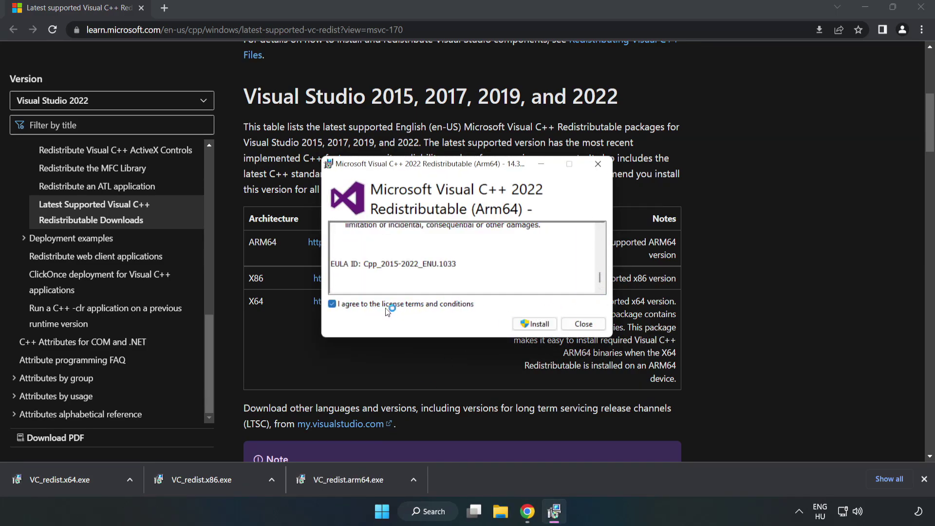
left_click(535, 325)
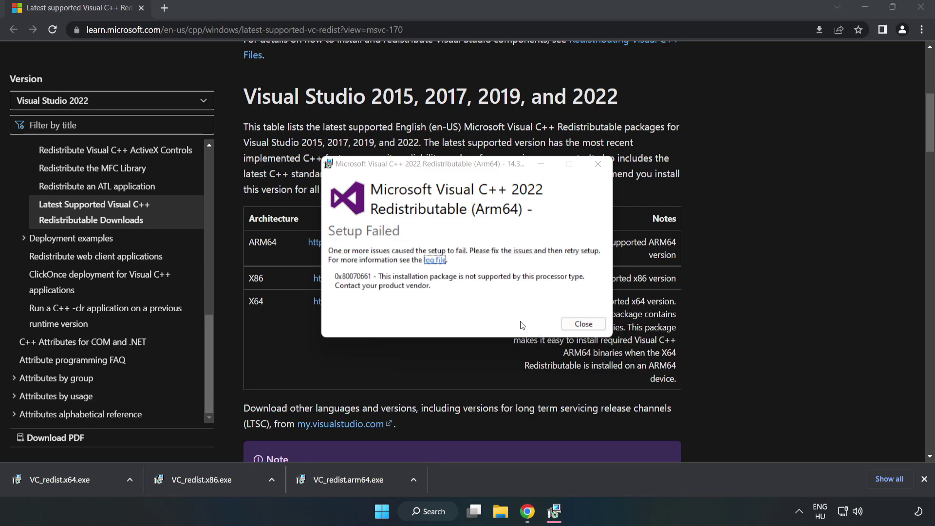
left_click(582, 330)
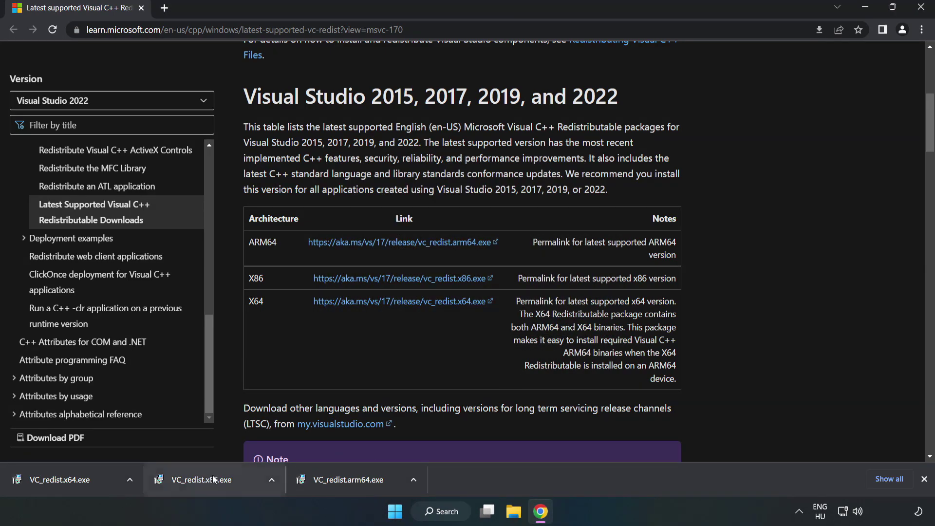
Step: Install the x86 and x64 redistributables, closing each setup without restarting
left_click(214, 479)
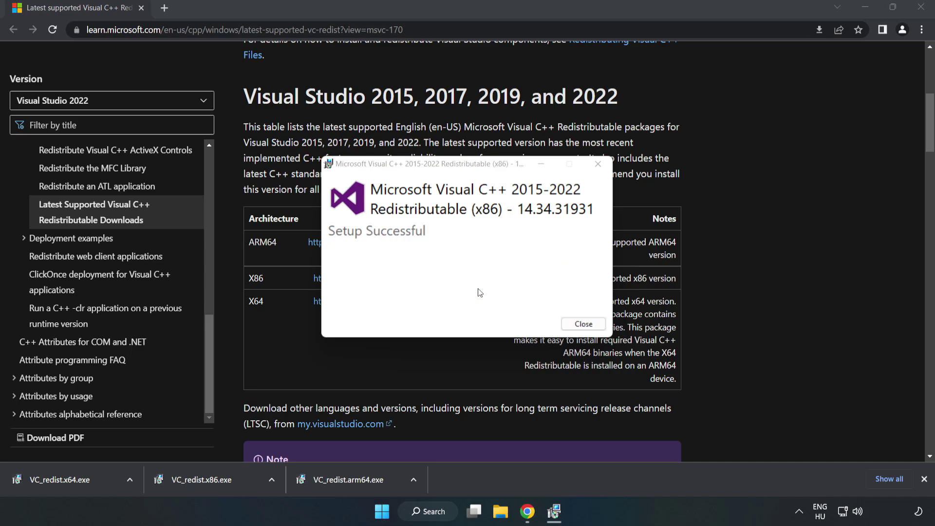
left_click(583, 323)
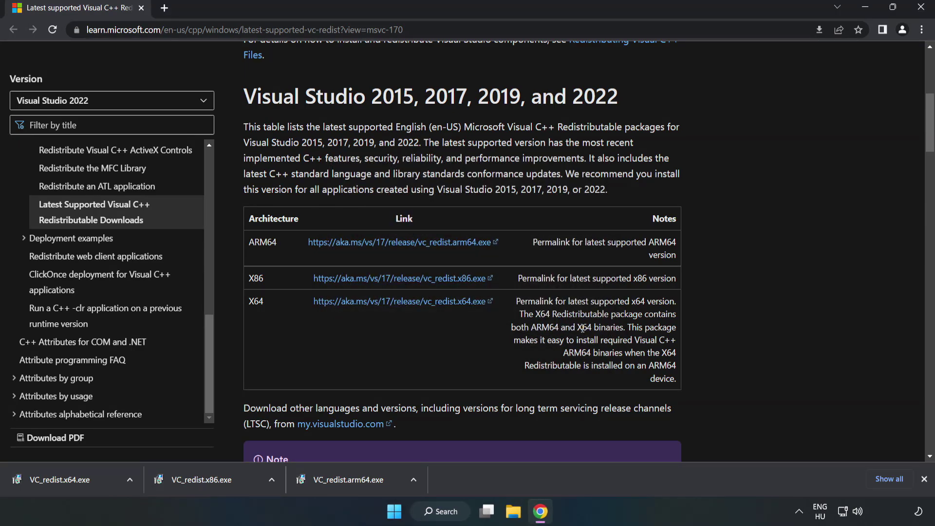
left_click(51, 477)
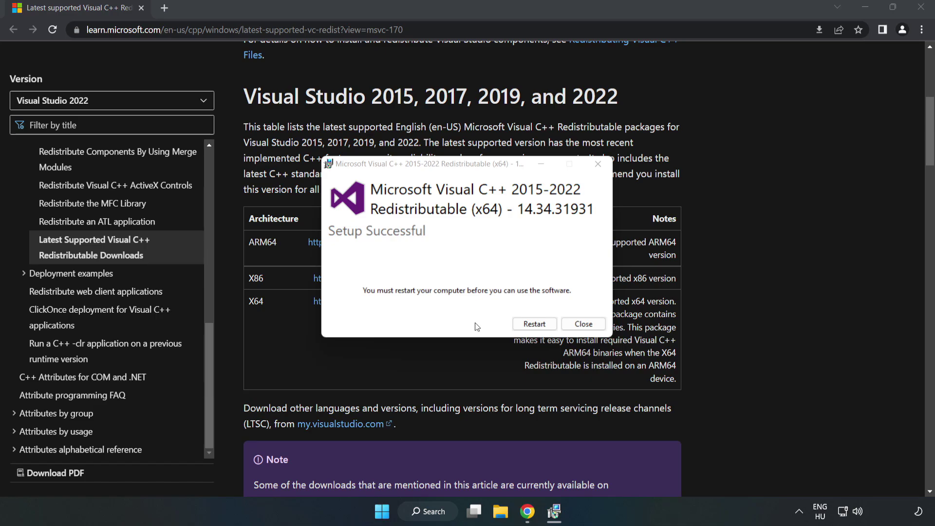
left_click(584, 324)
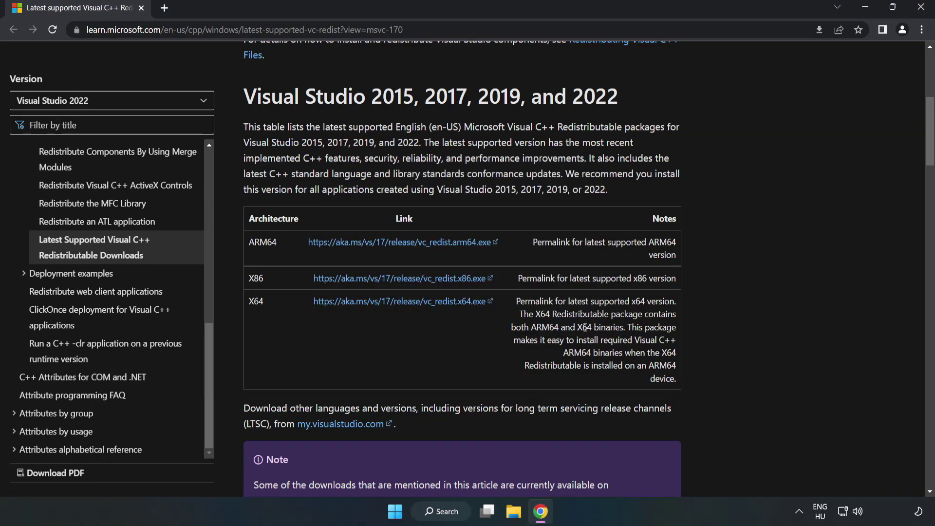
Step: Close Chrome and bring up the Start menu's sleep, shut down and restart options
left_click(921, 8)
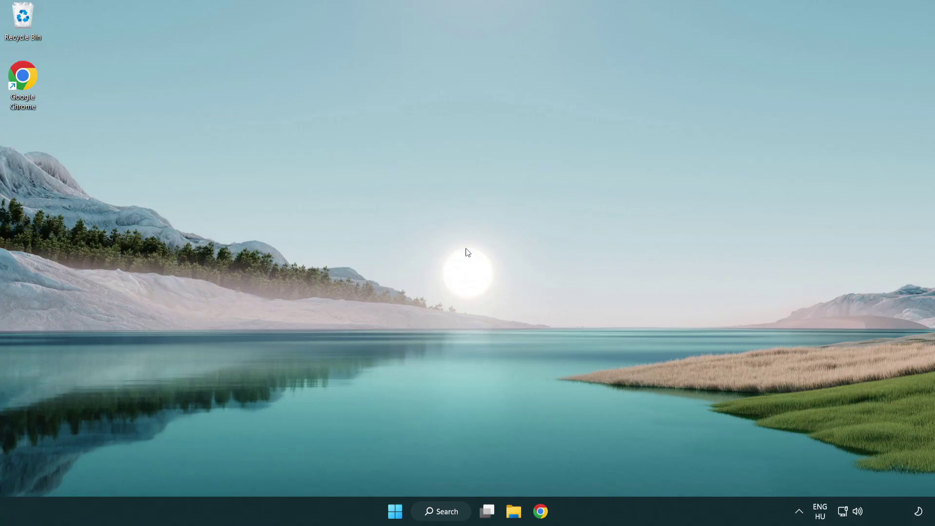
left_click(395, 511)
left_click(619, 470)
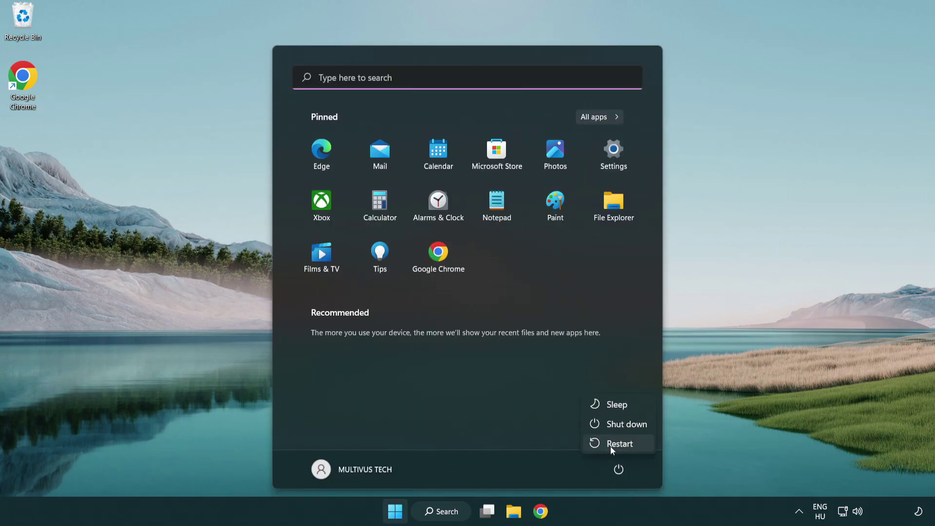